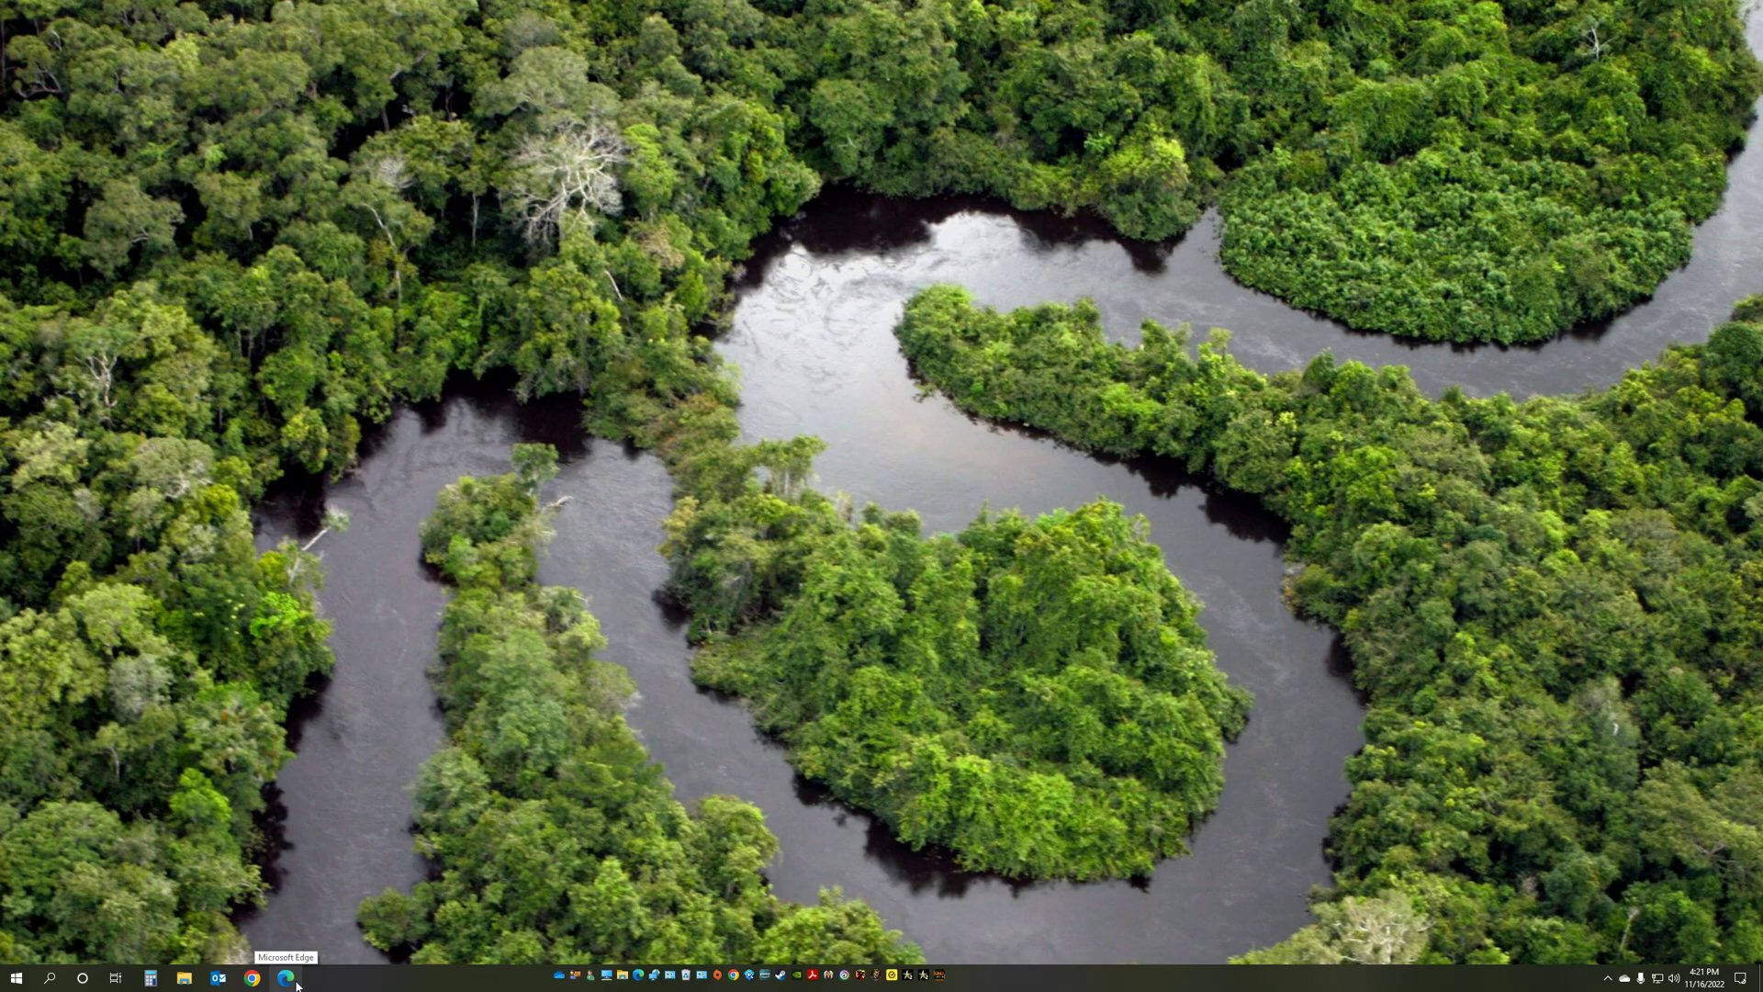
- Search for m27q in Edge and open the Gigabyte M27Q product page from the results
click(294, 982)
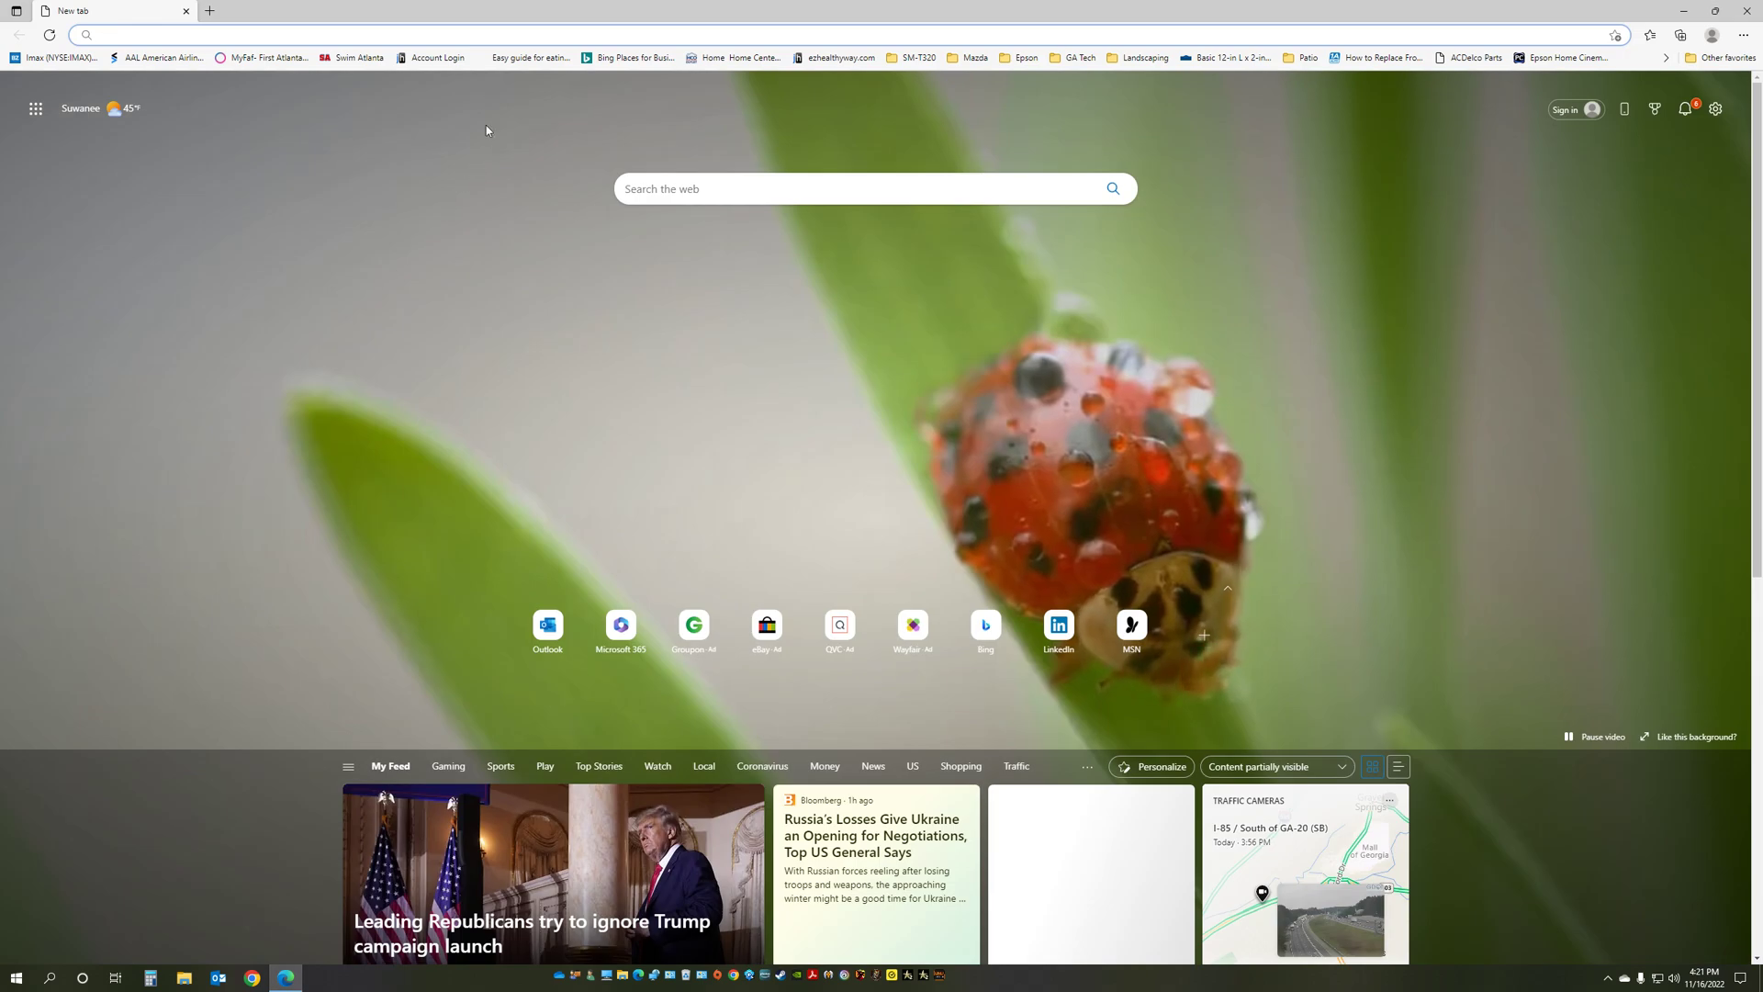
text(m2)
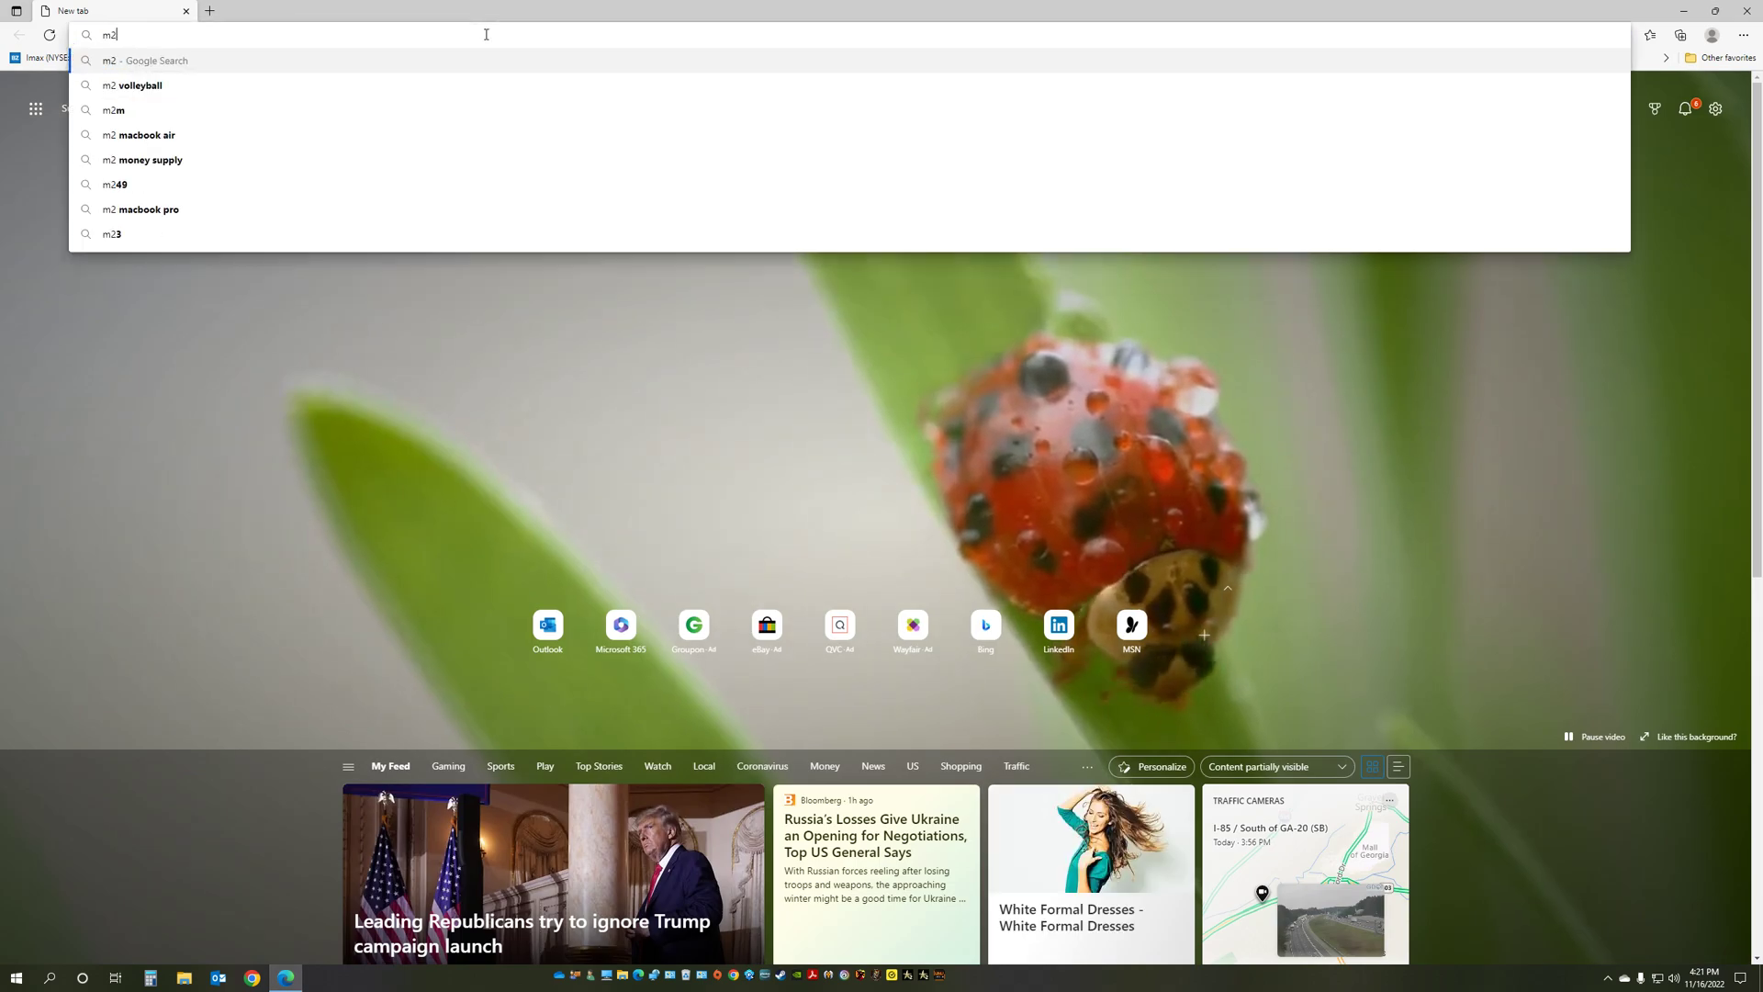
text(7q)
key(Return)
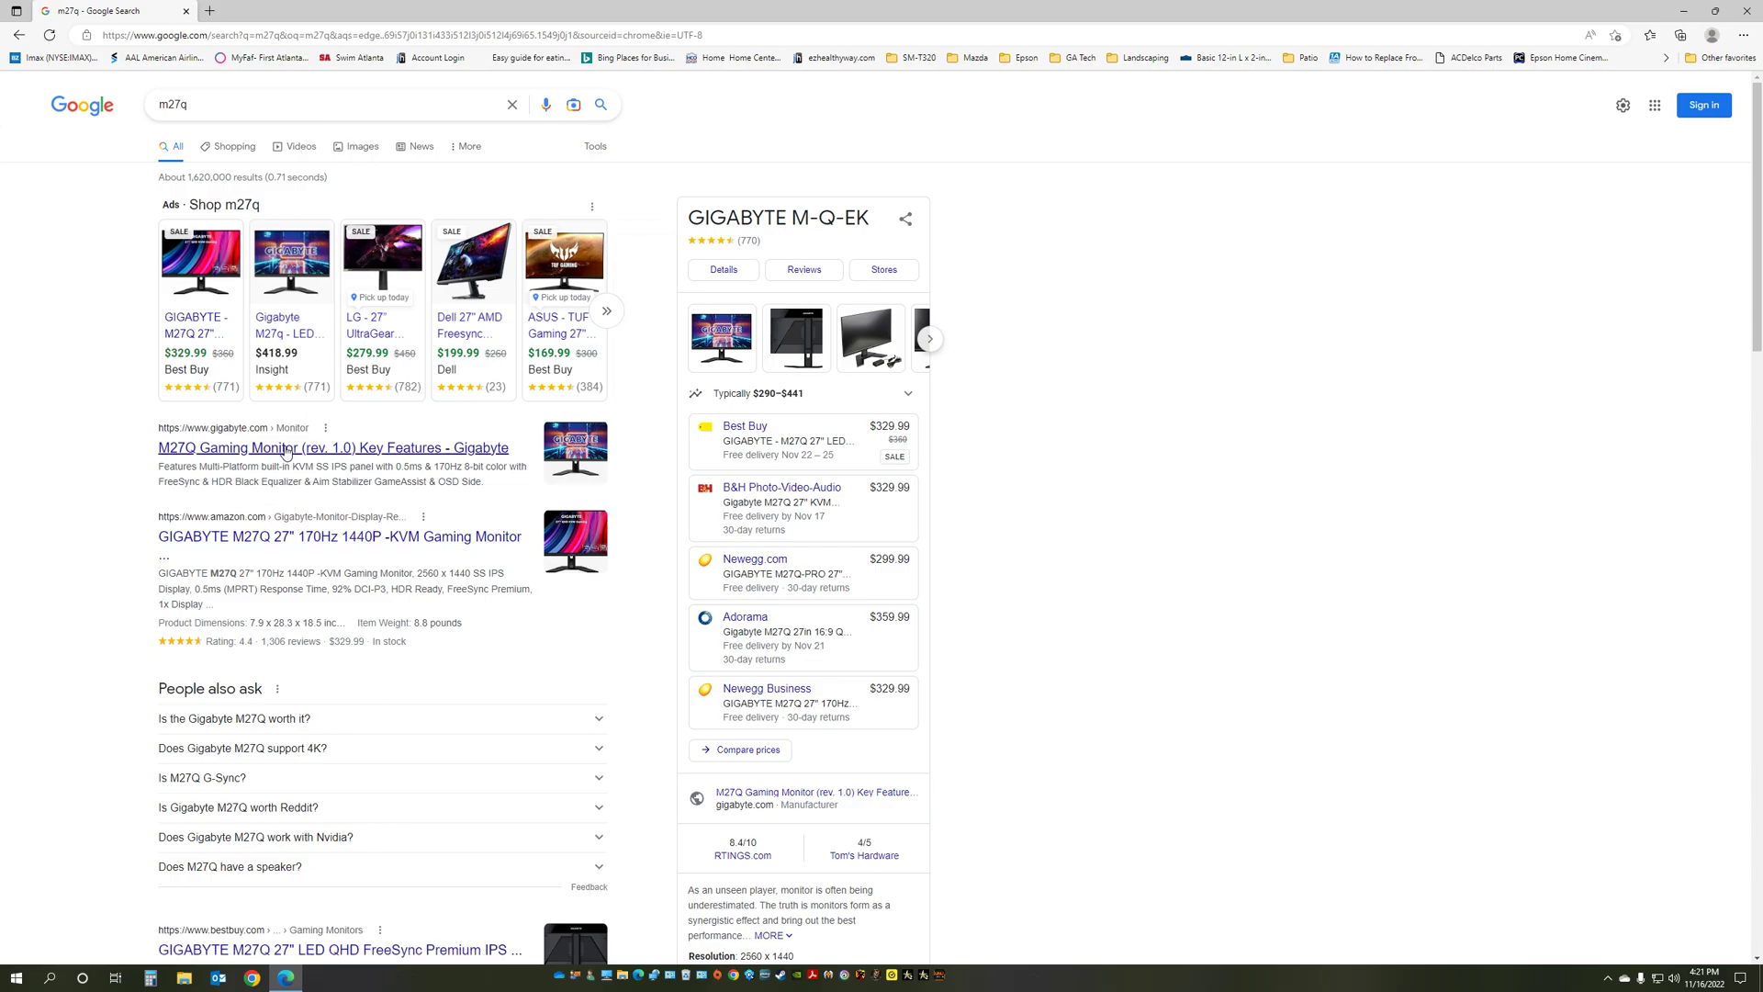
click(285, 448)
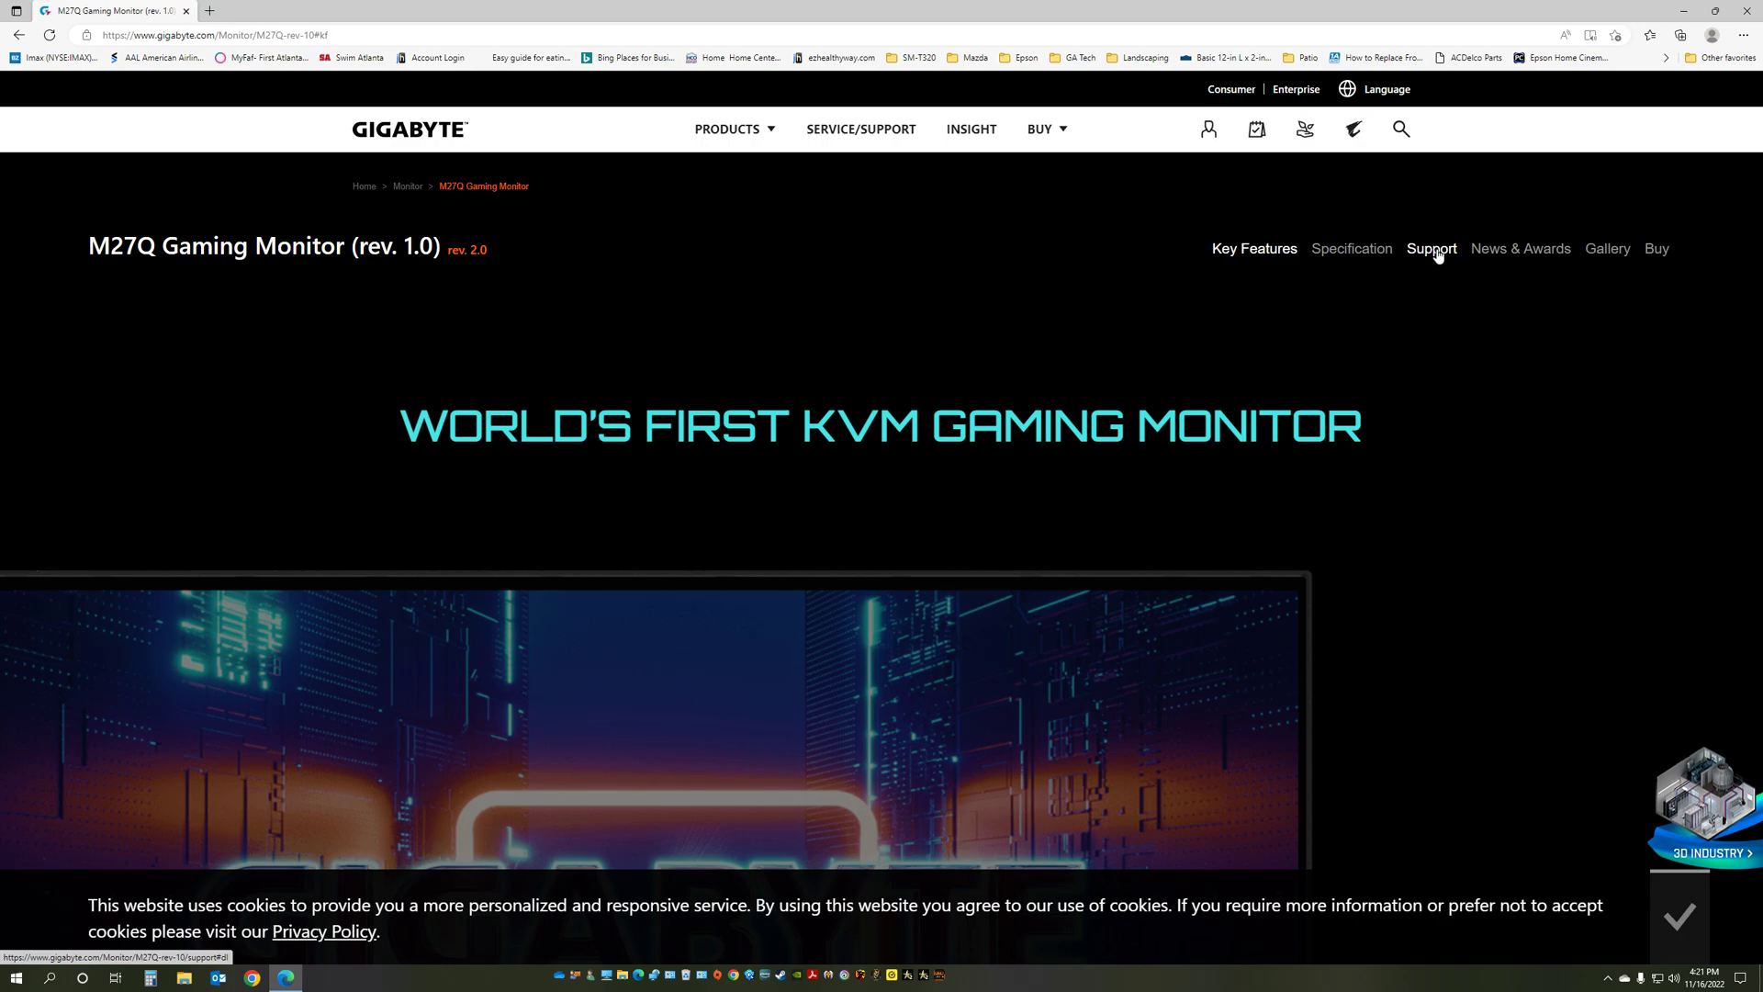
- Switch to the M27Q rev. 2.0 model page and go to its Support downloads
click(470, 252)
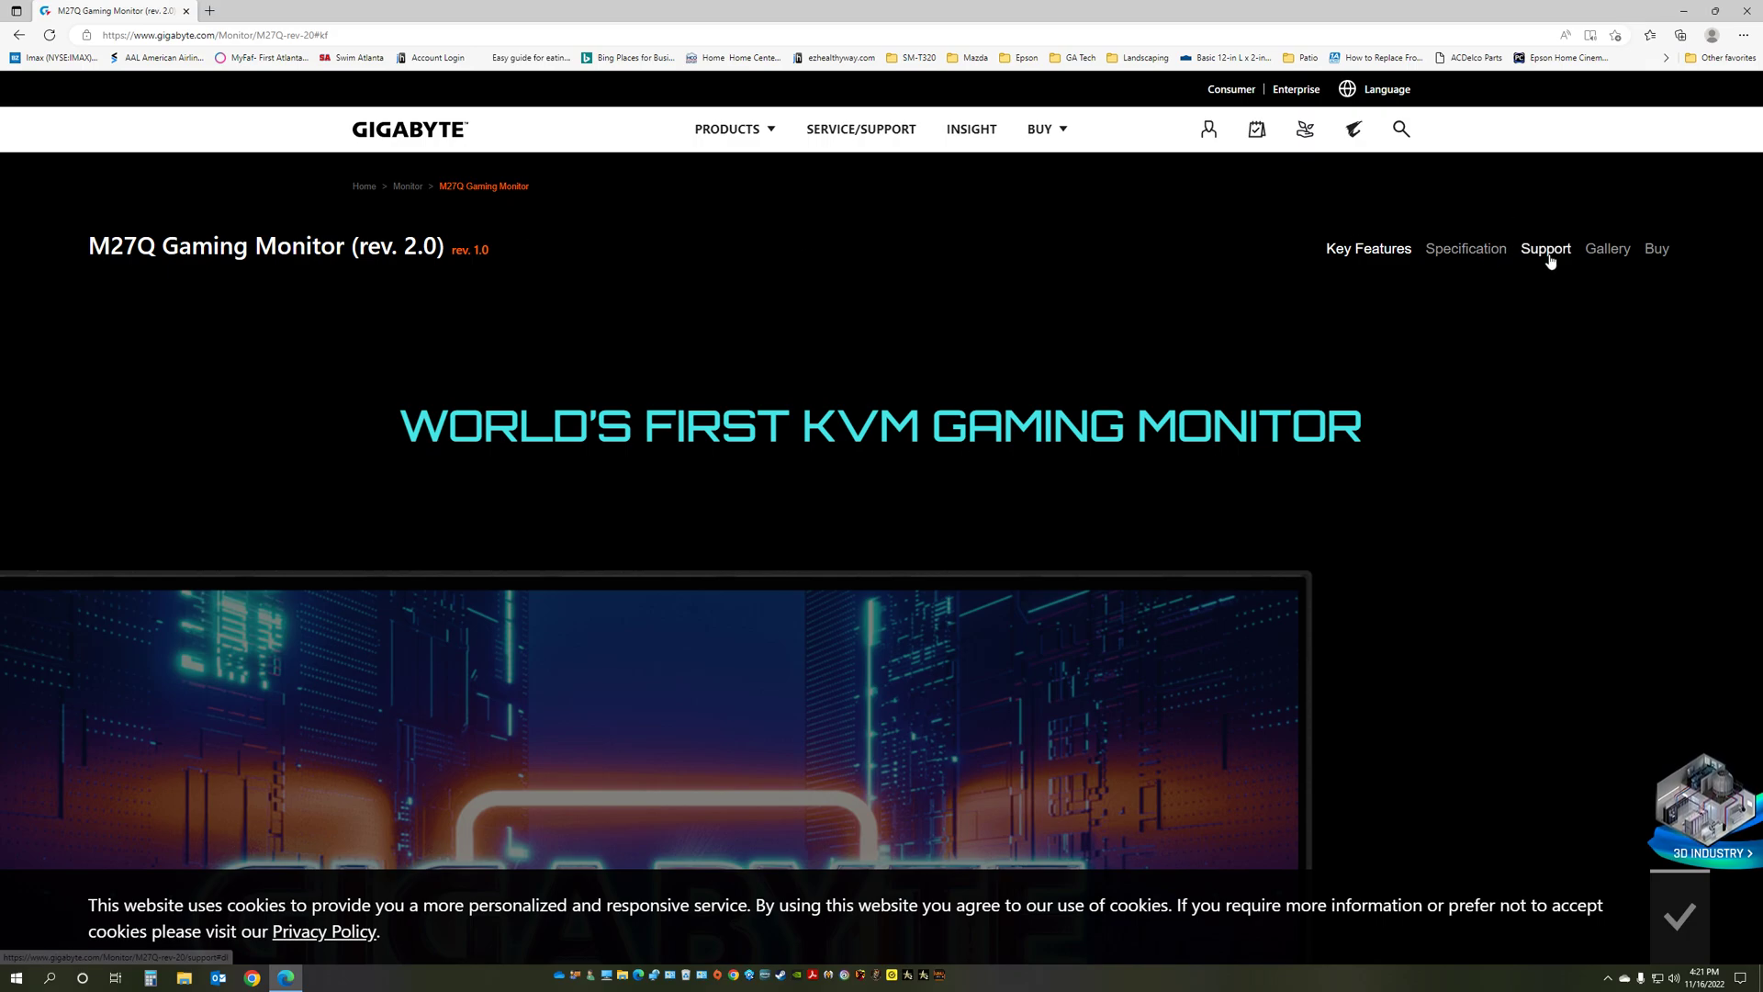
click(1546, 248)
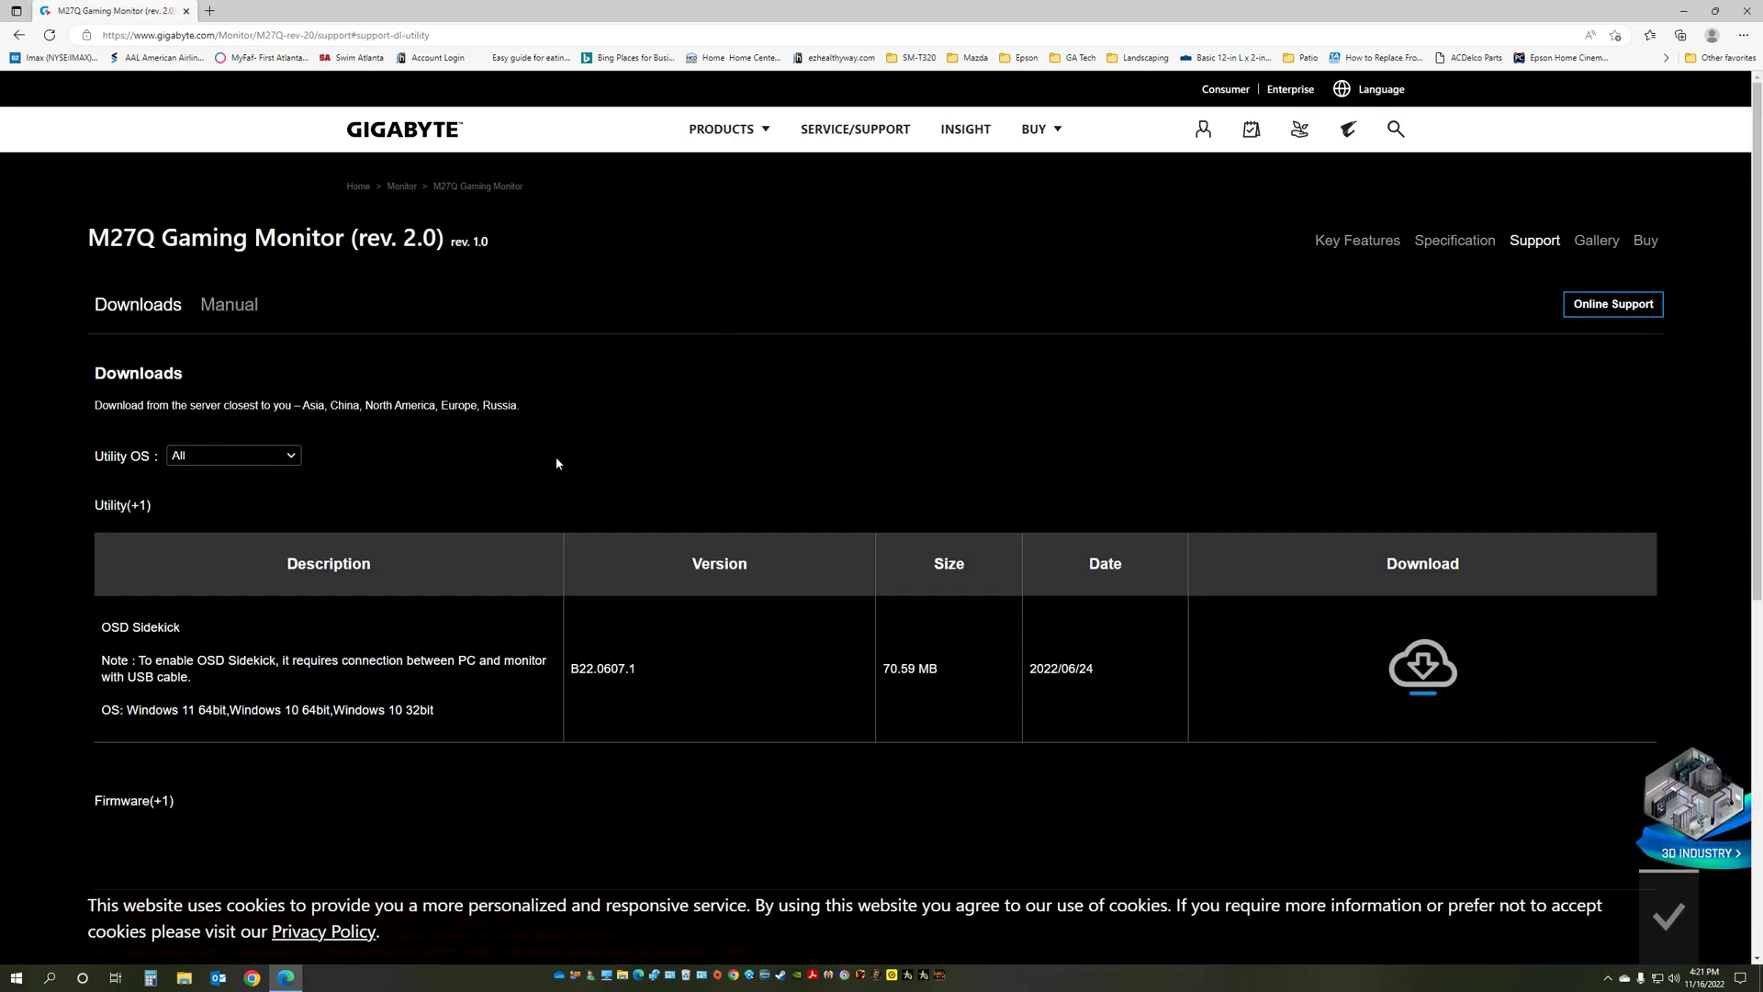
- Expand the Firmware and Utility lists and download the F07 firmware and OSD_Sidekick220607.zip
click(137, 802)
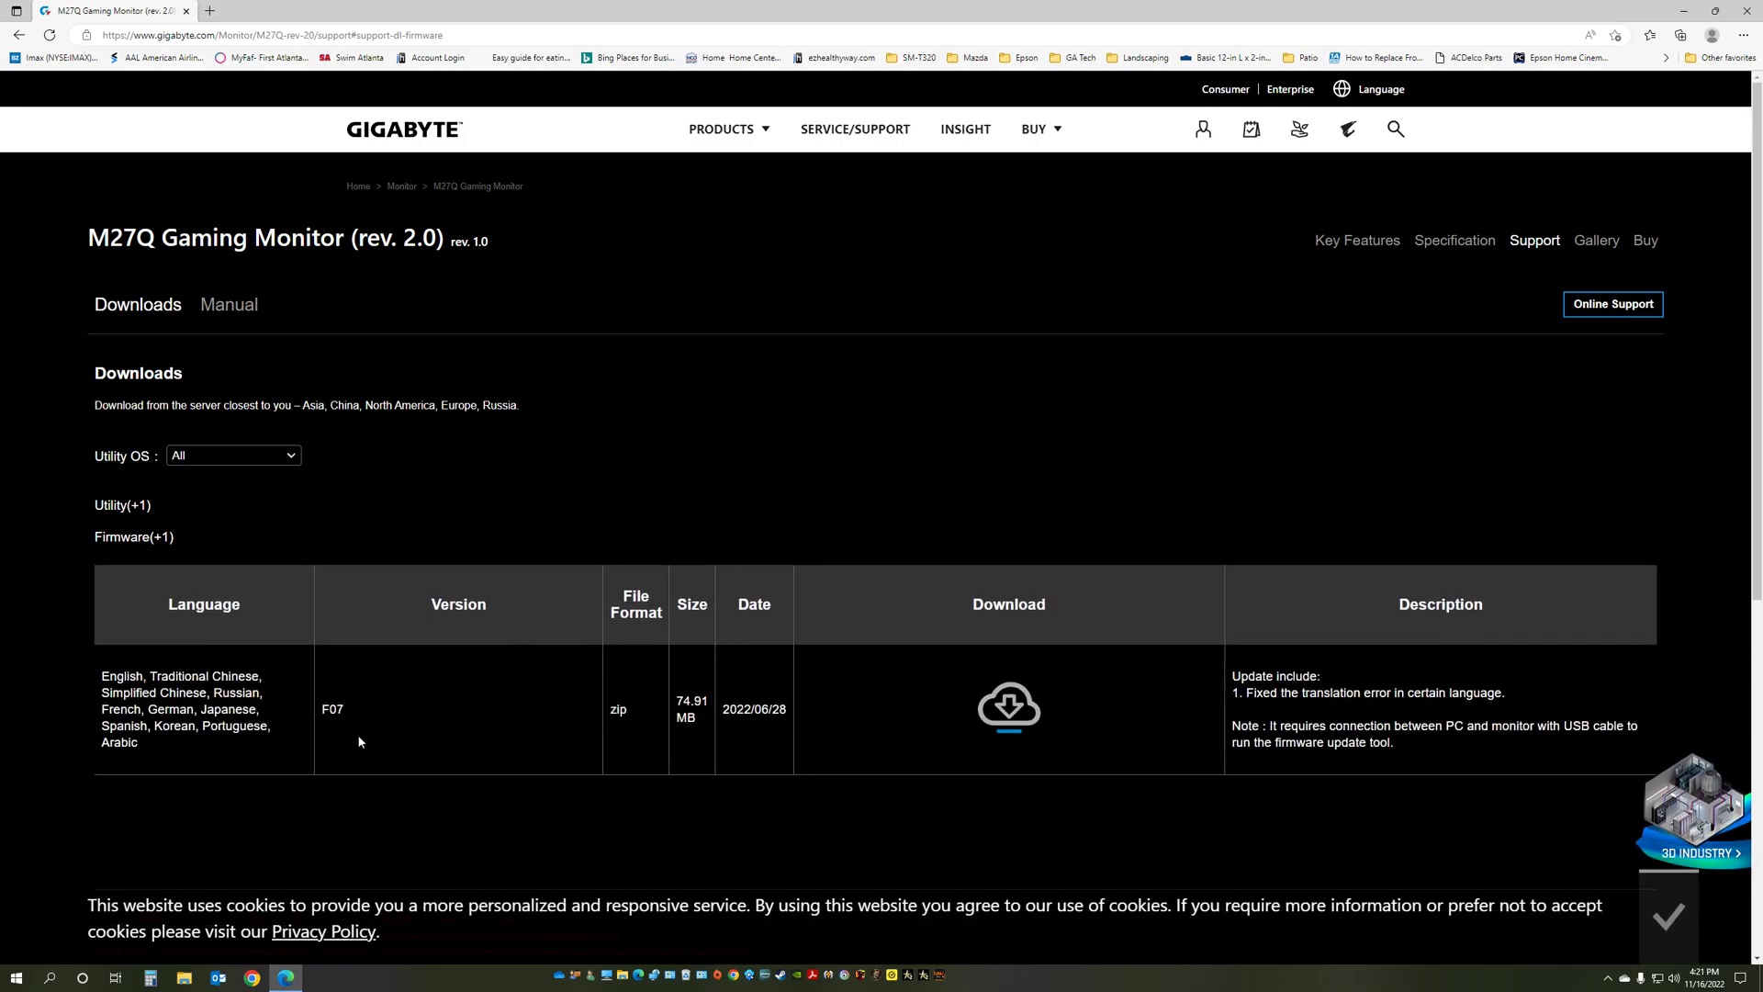
click(1009, 715)
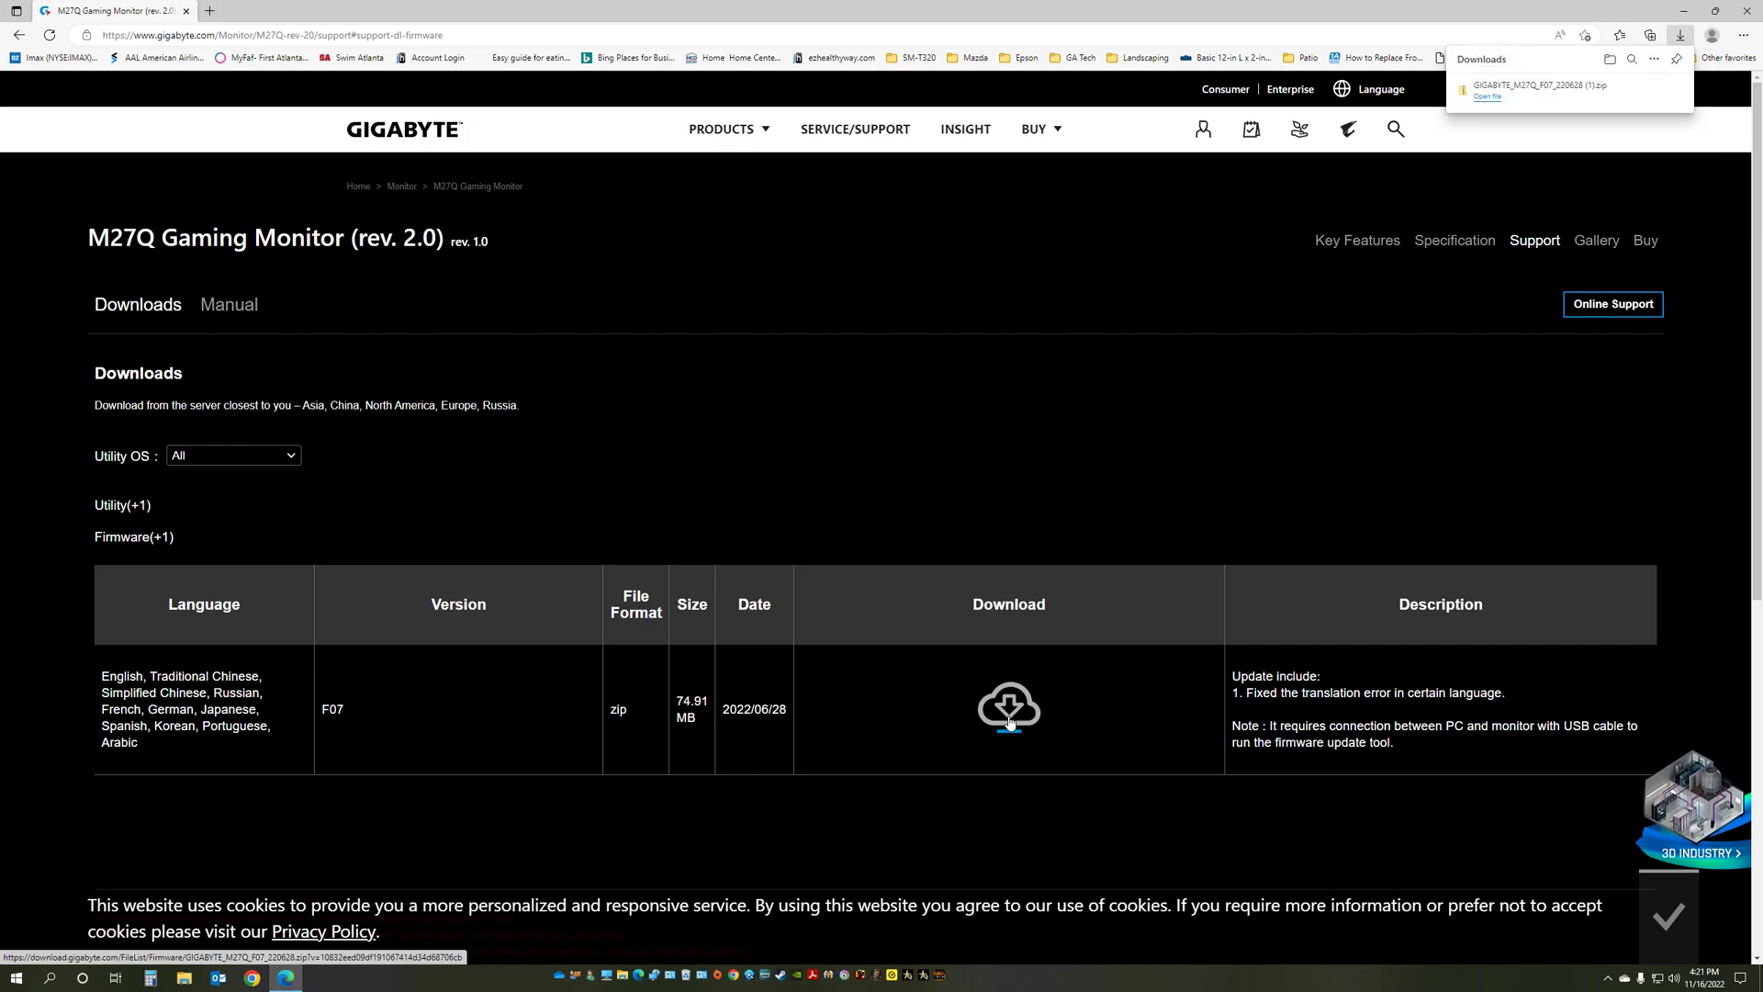
click(112, 506)
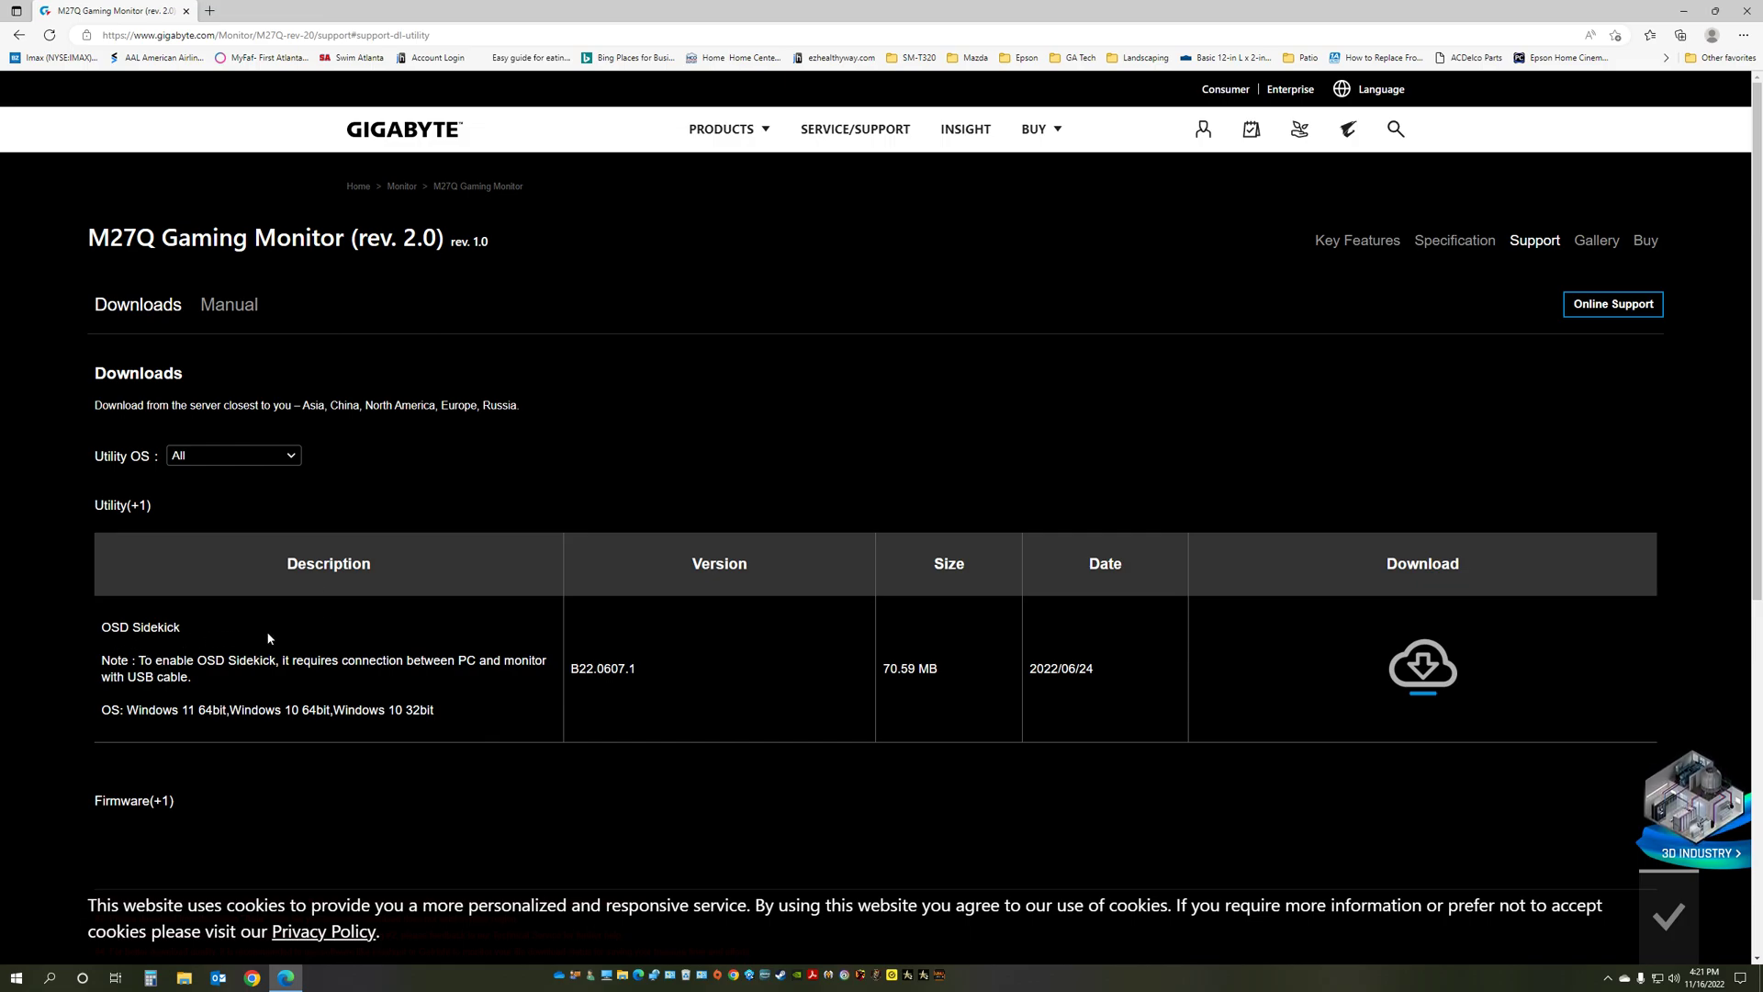
click(1426, 678)
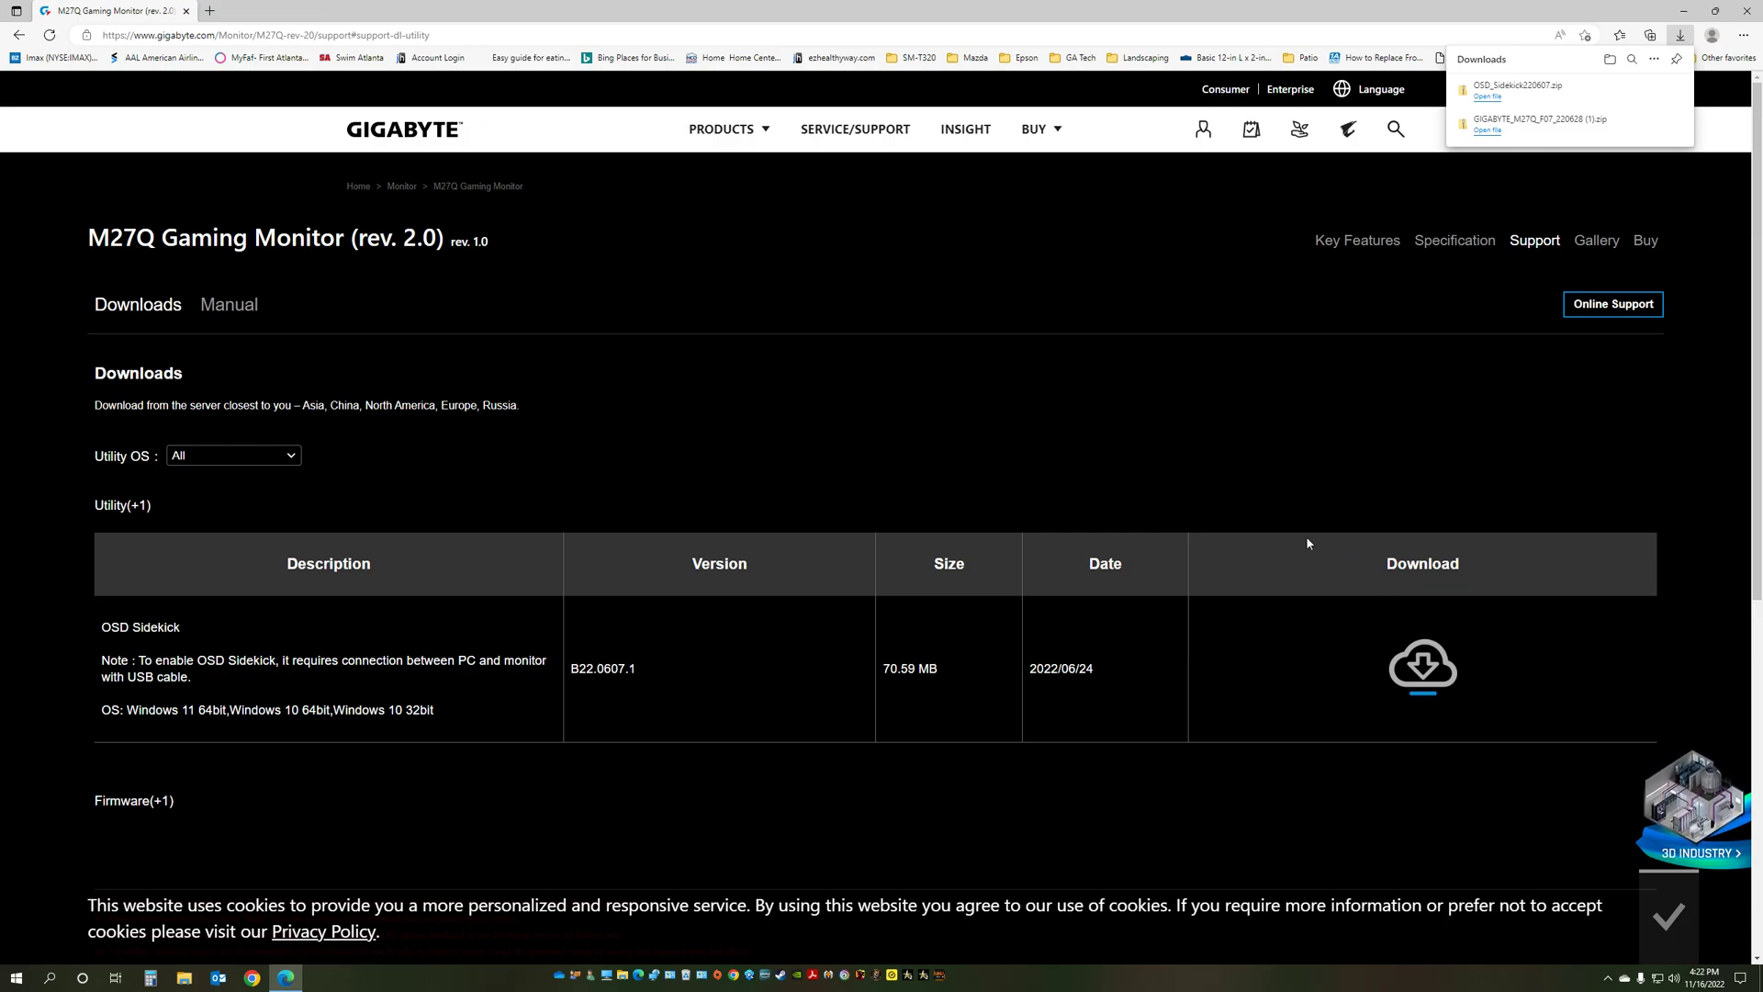
- Extract the F07 firmware zip with 7-Zip to 'GIGABYTE_M27Q_F07_220628 (1)' and open that folder
click(1610, 62)
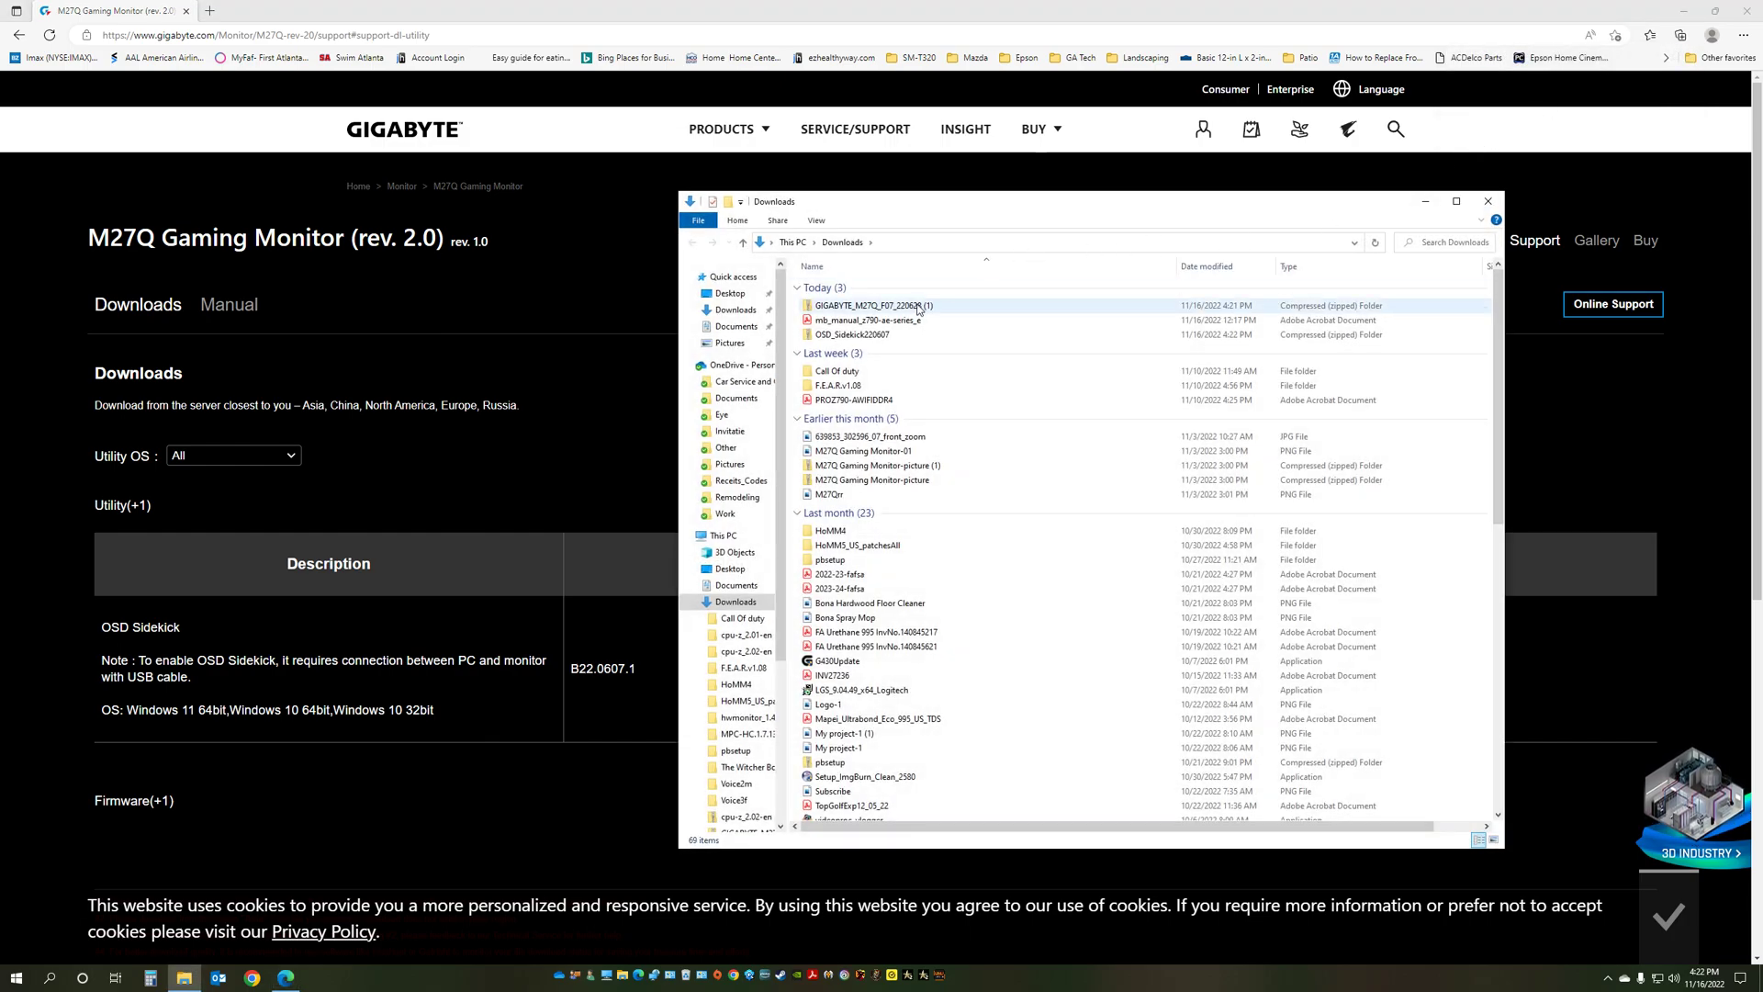
click(887, 307)
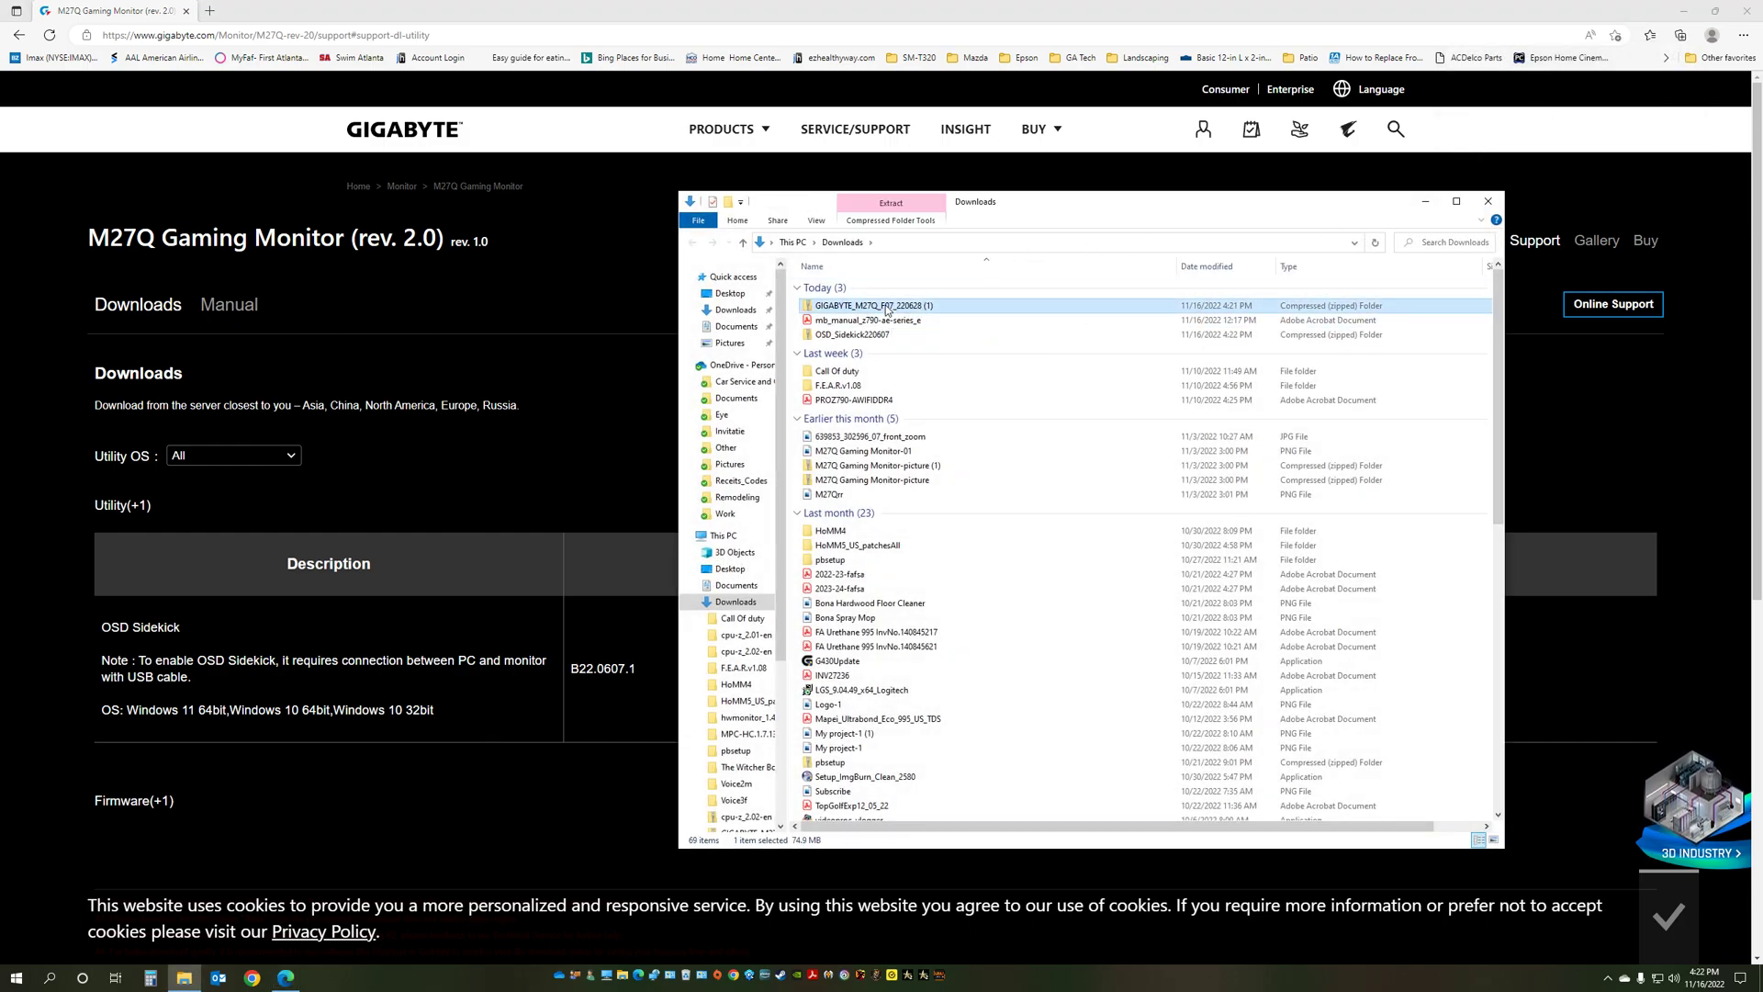
right_click(887, 309)
mouse_move(946, 382)
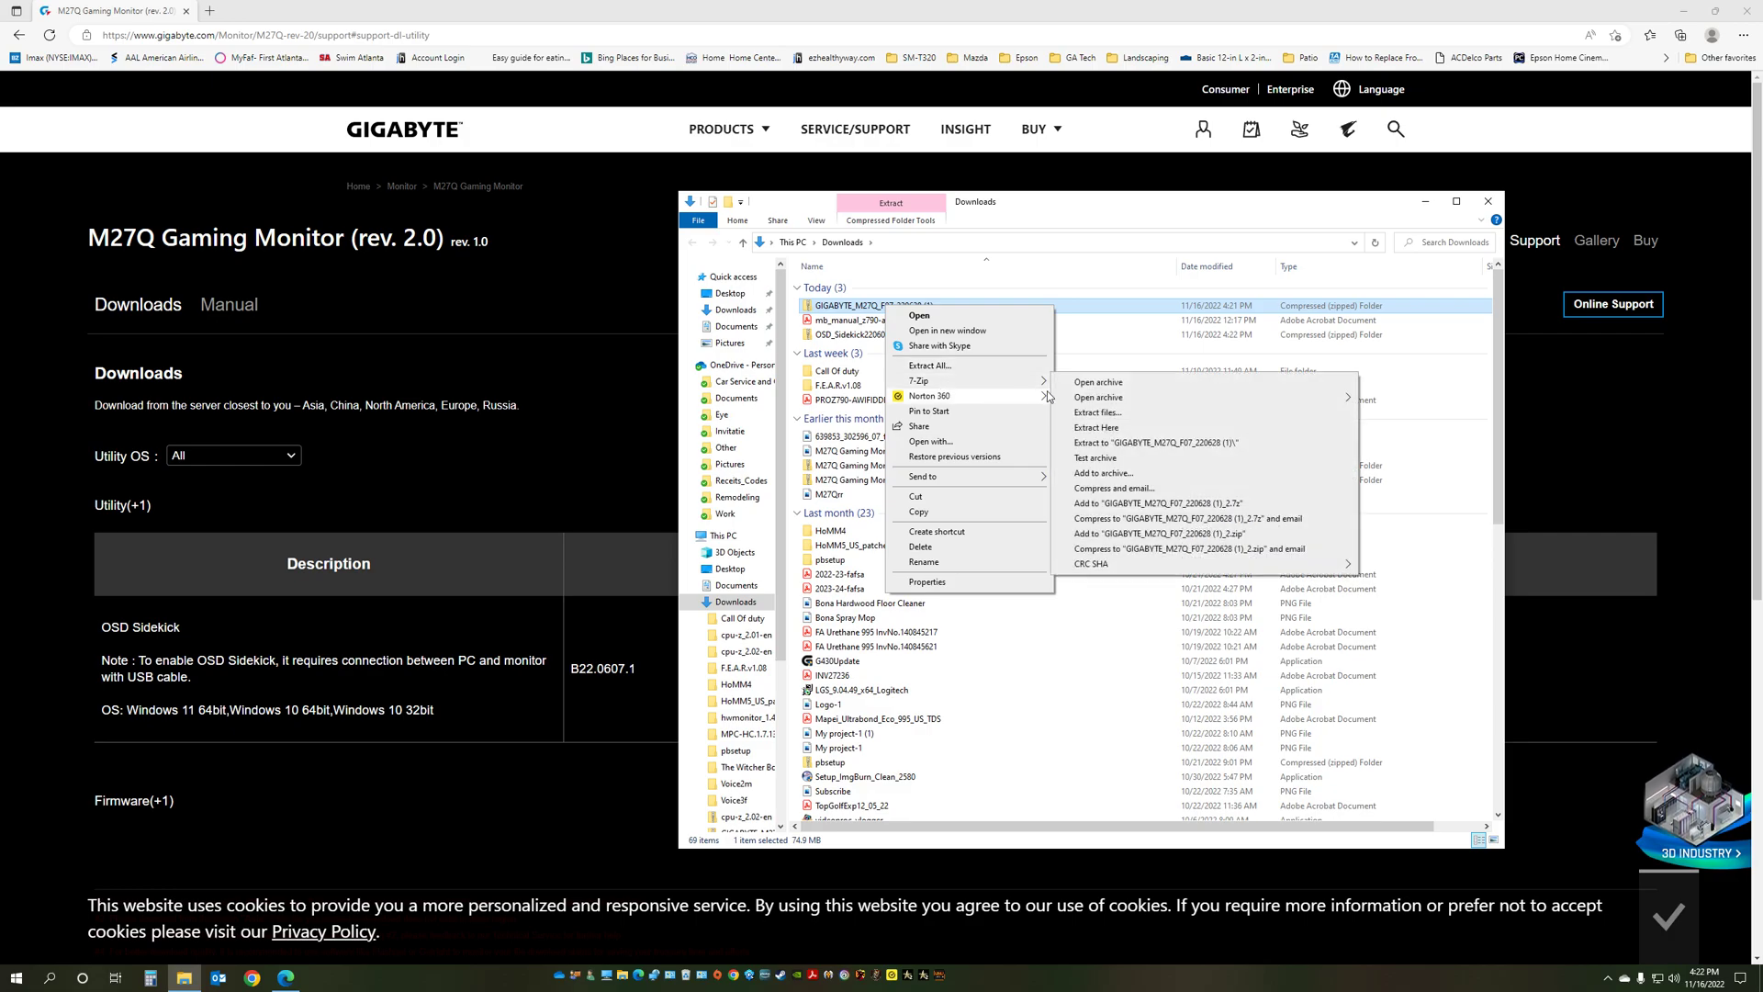
click(1148, 442)
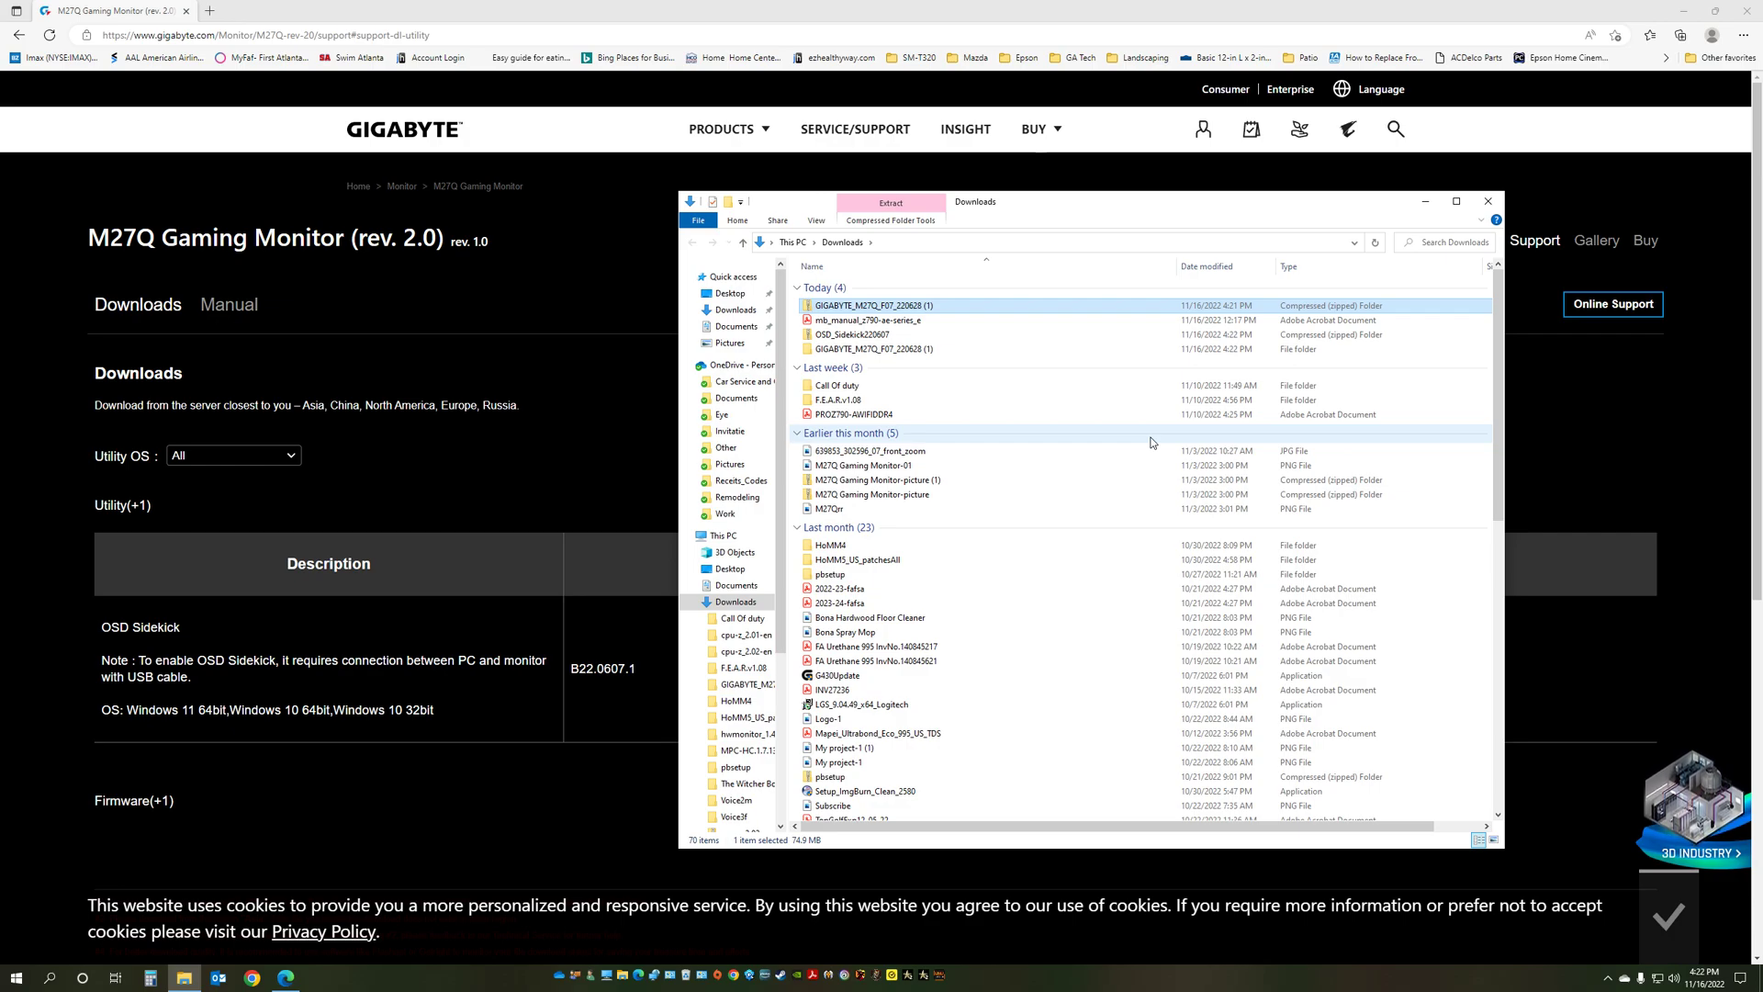
double_click(922, 352)
- Launch GIGABYTE_M27Q_F07 from the inner folder, allow it to run, then cancel its Update firmware prompt
double_click(852, 288)
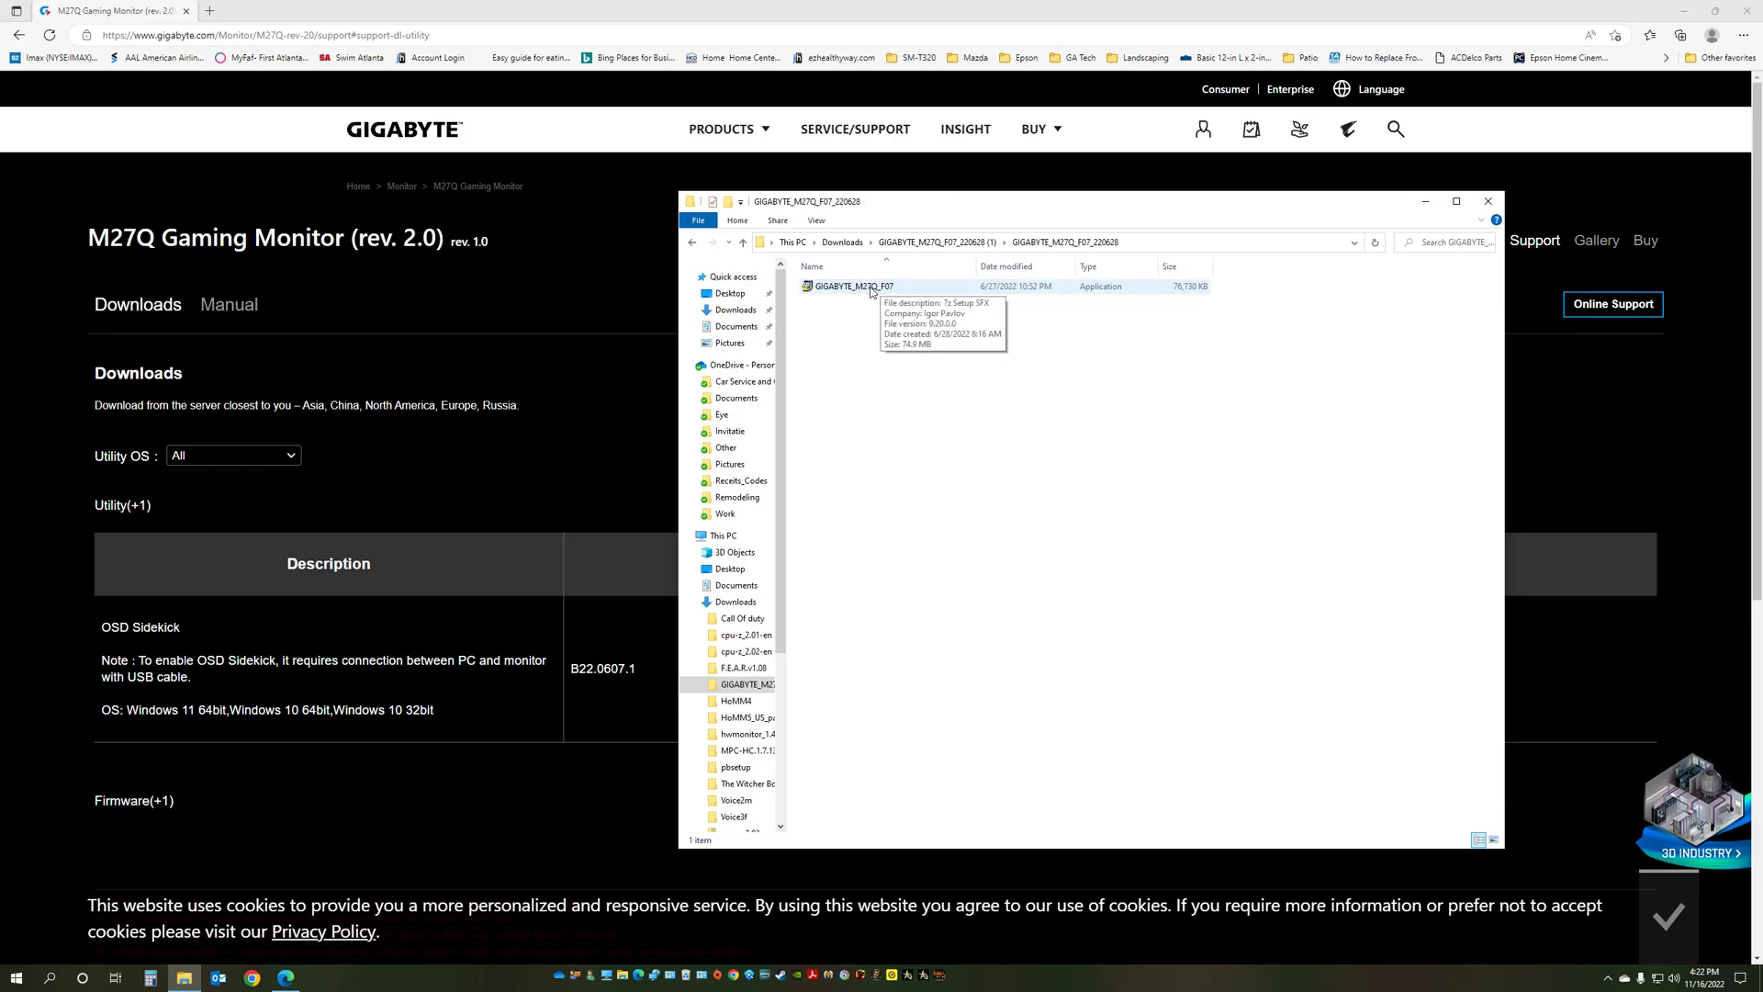
double_click(871, 288)
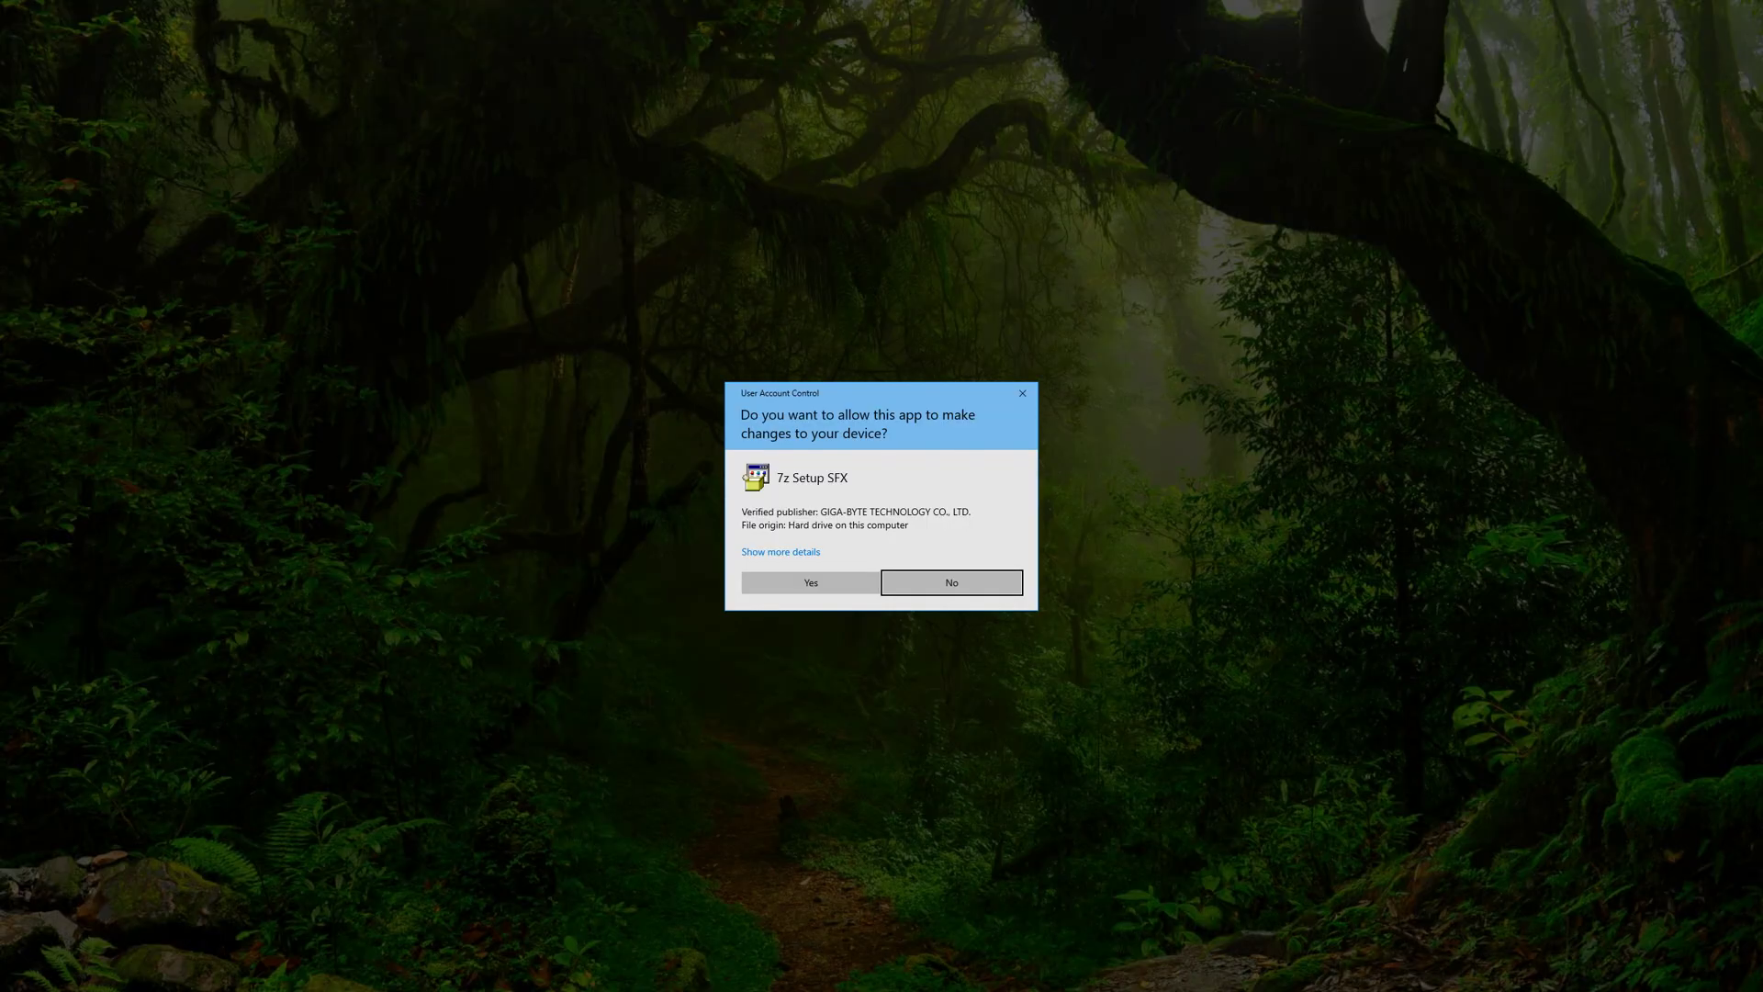
click(812, 583)
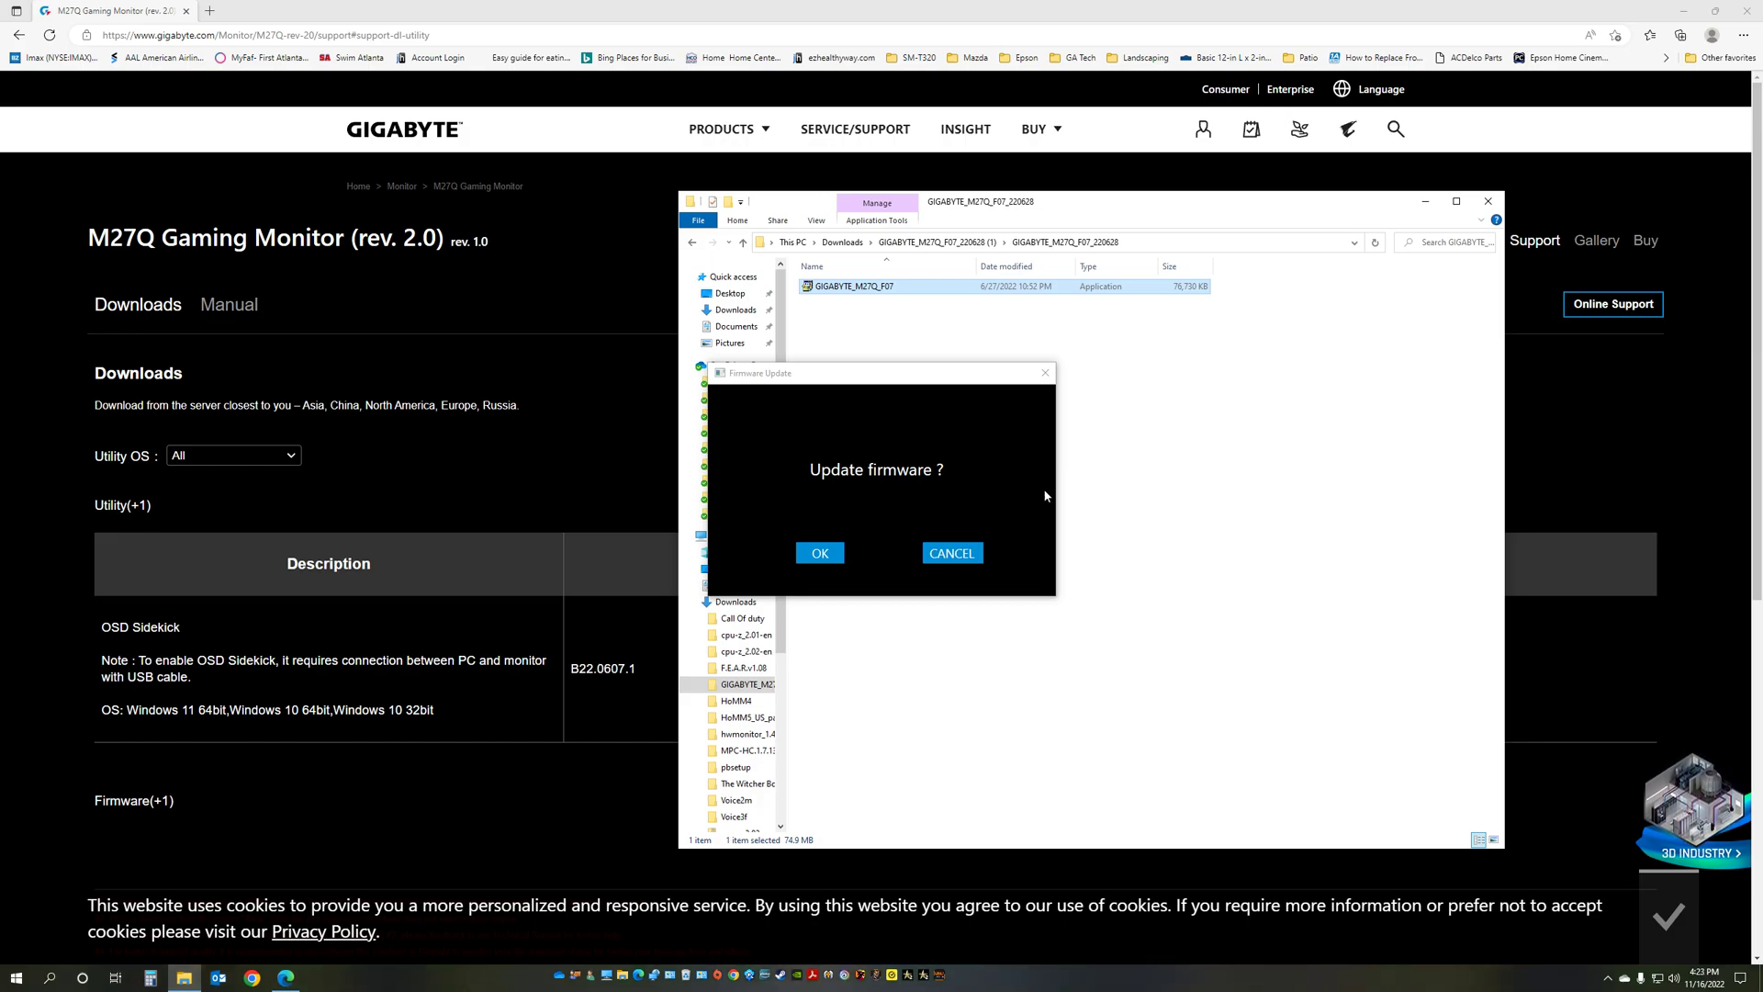
click(951, 553)
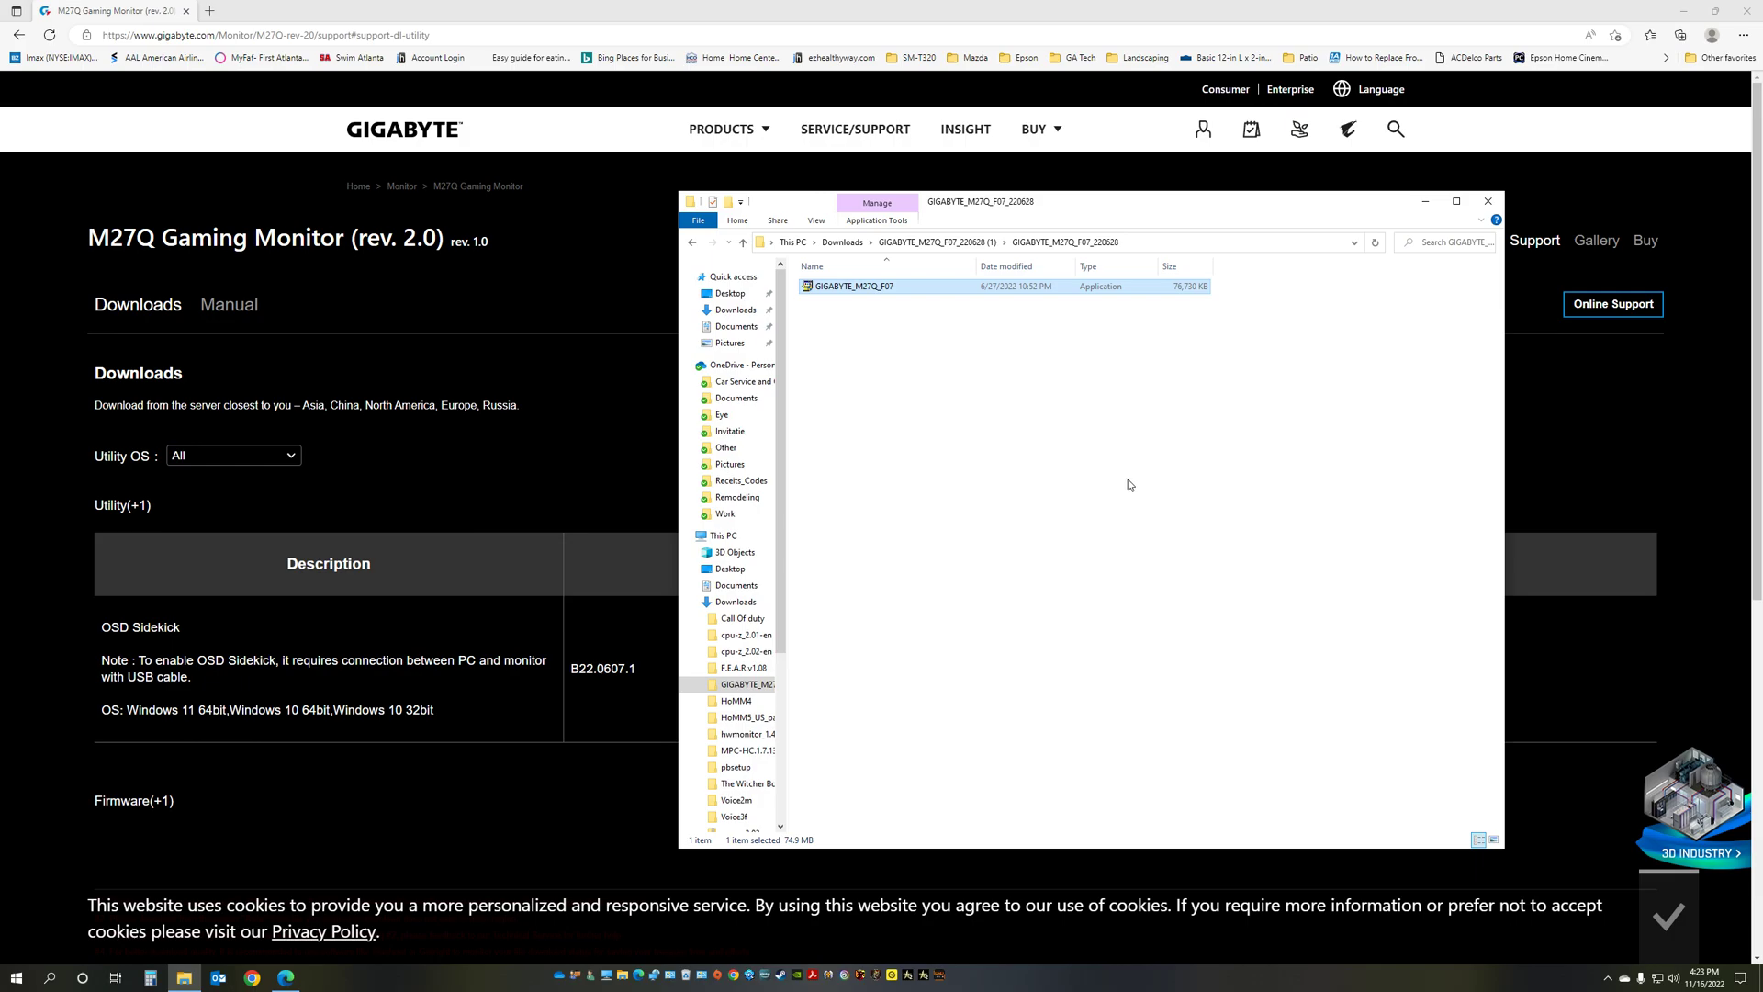
- Return to Downloads and Extract All of OSD_Sidekick220607.zip into the suggested folder
key(BackSpace)
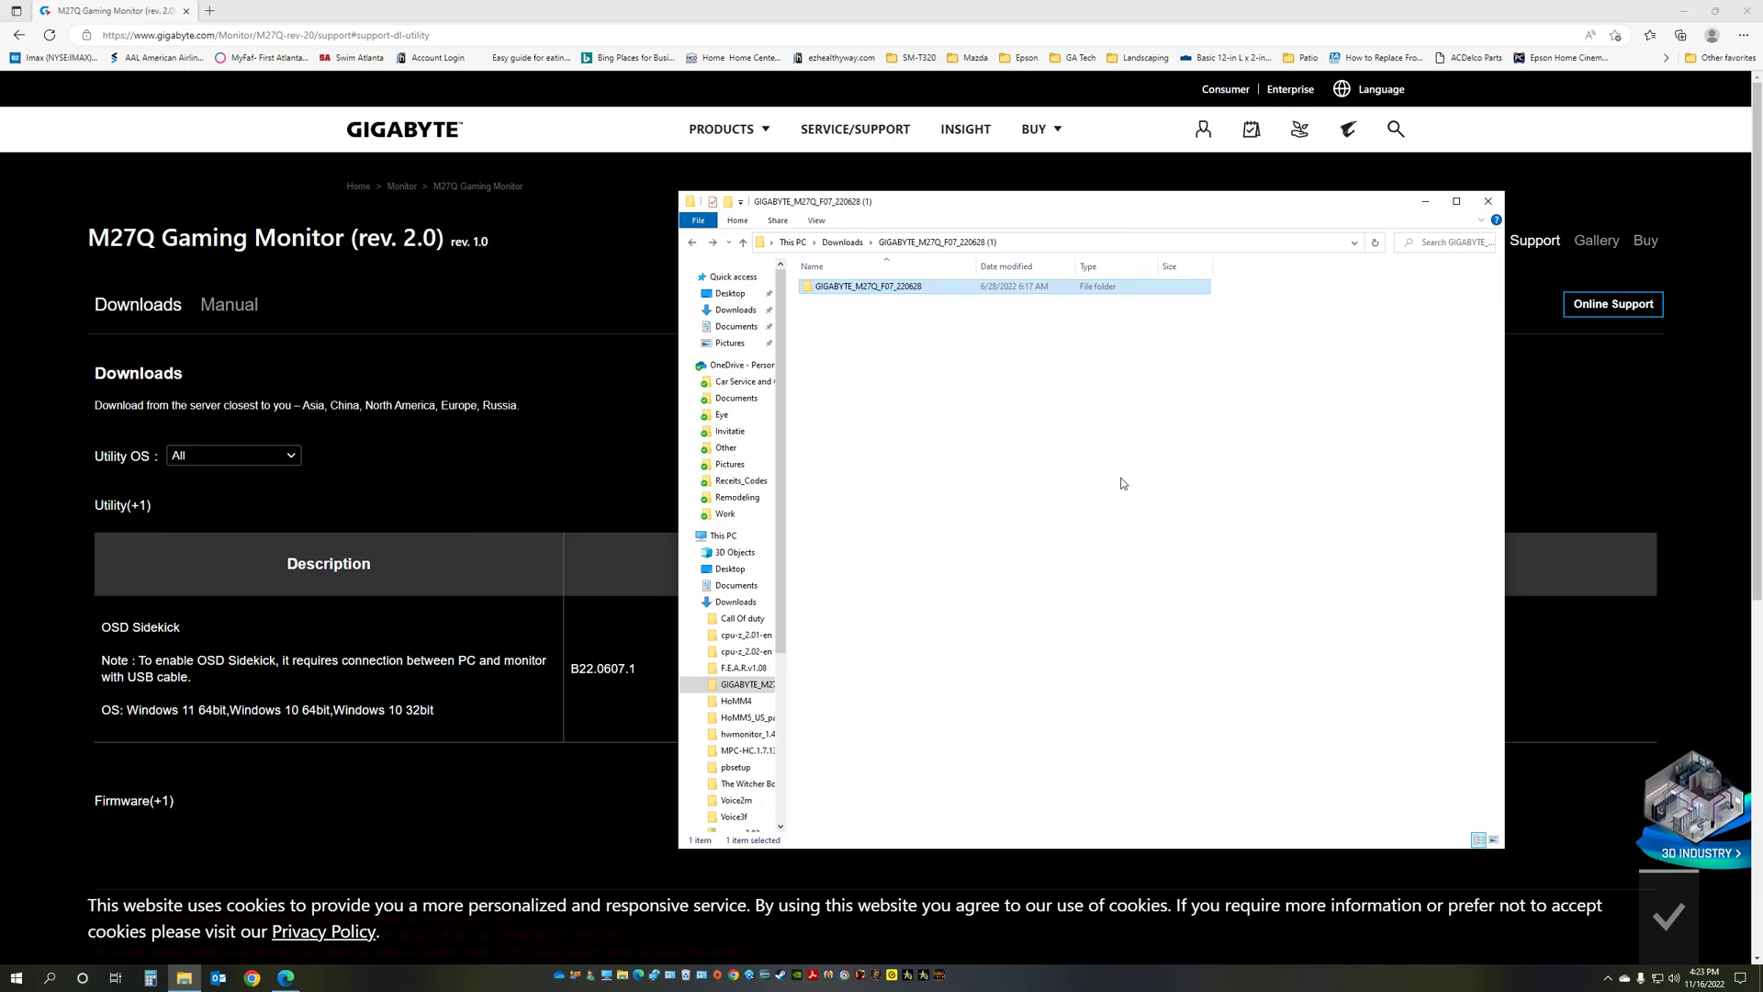
key(BackSpace)
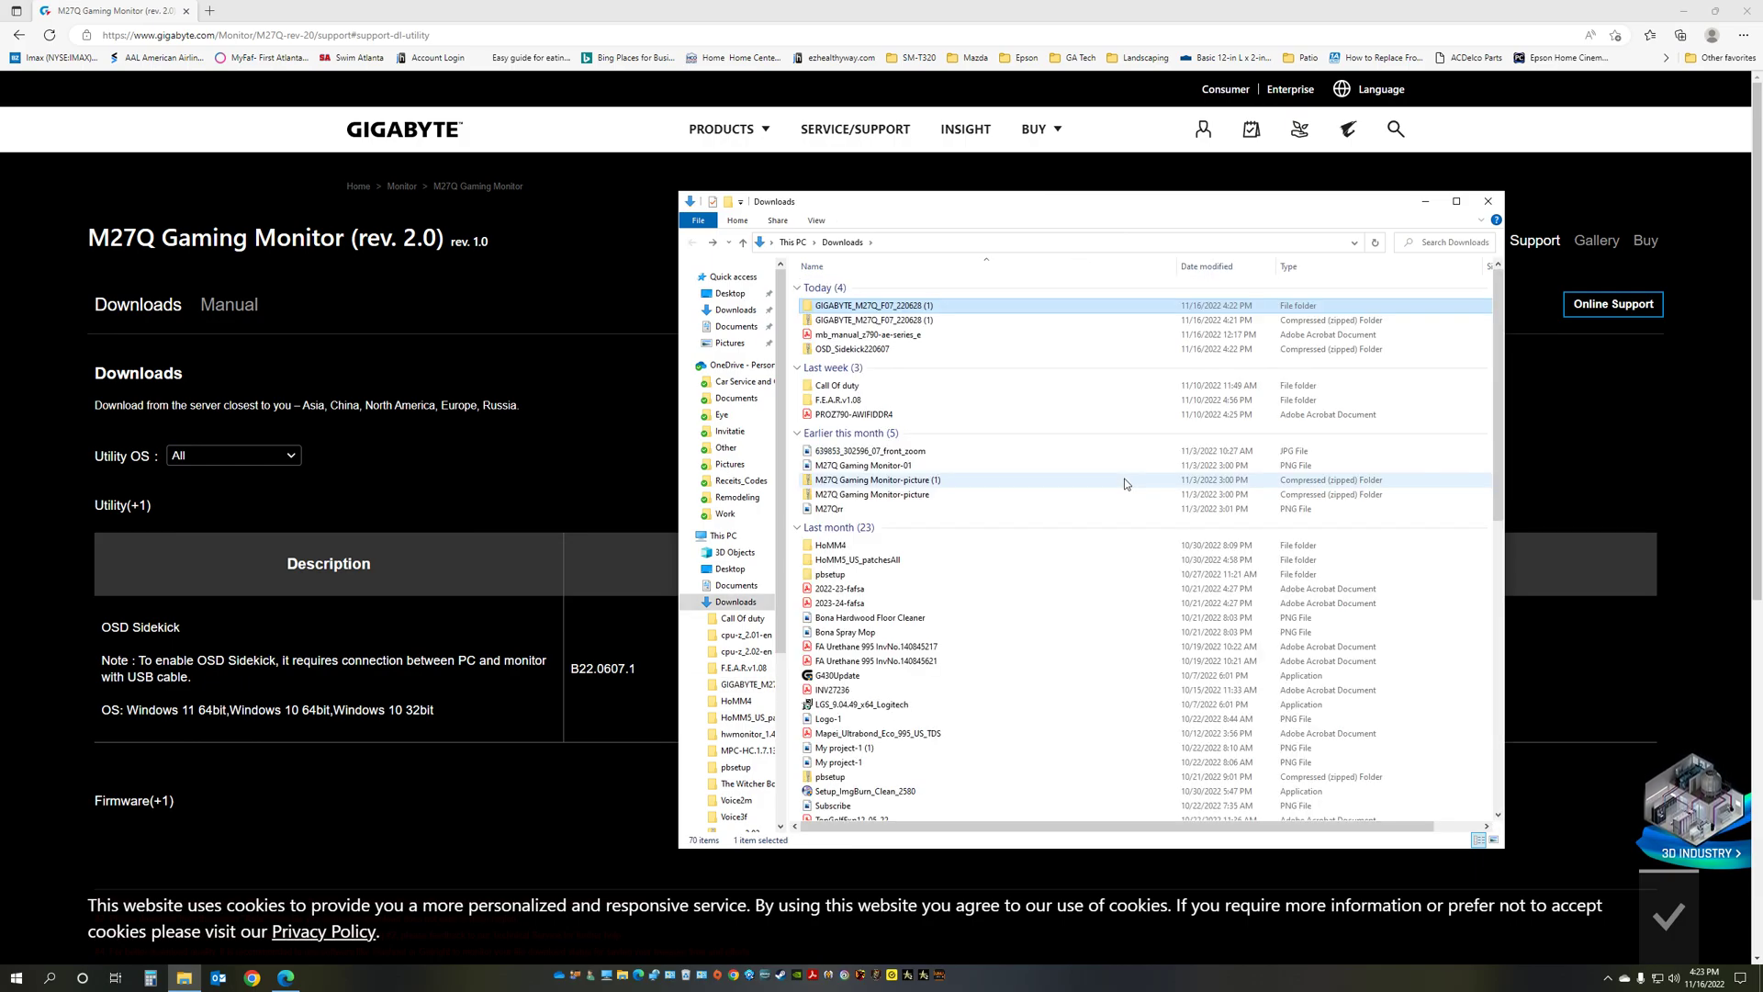
click(872, 350)
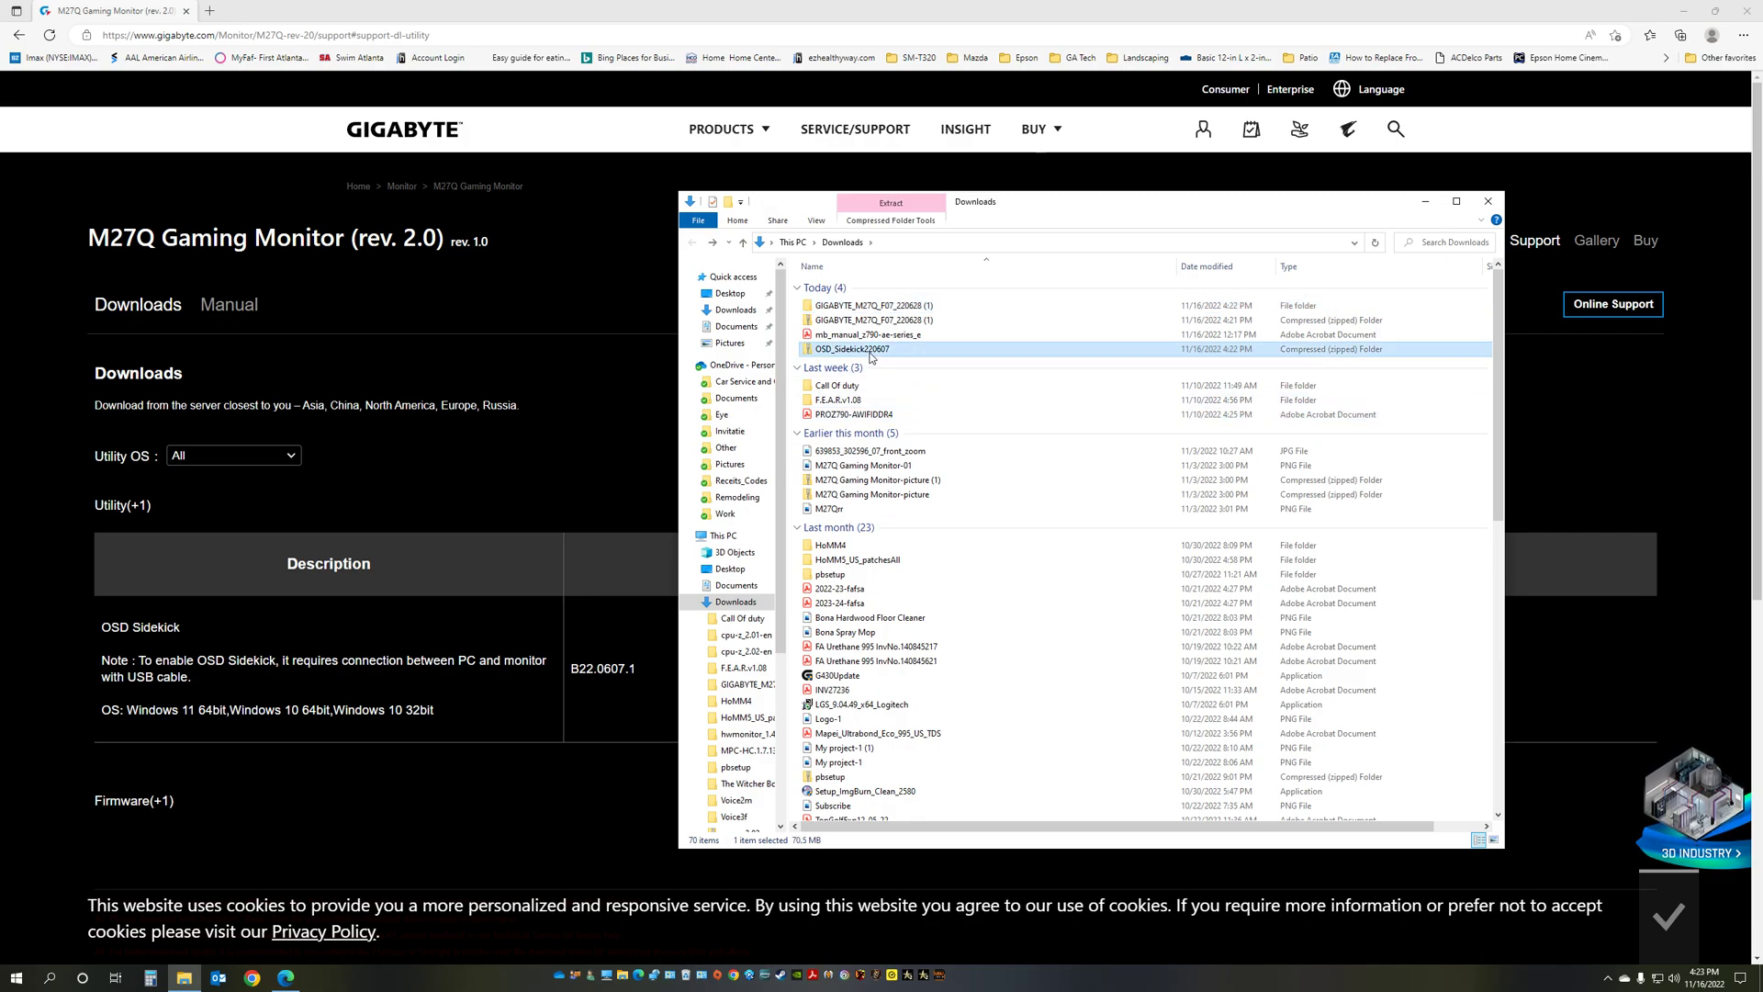
right_click(871, 357)
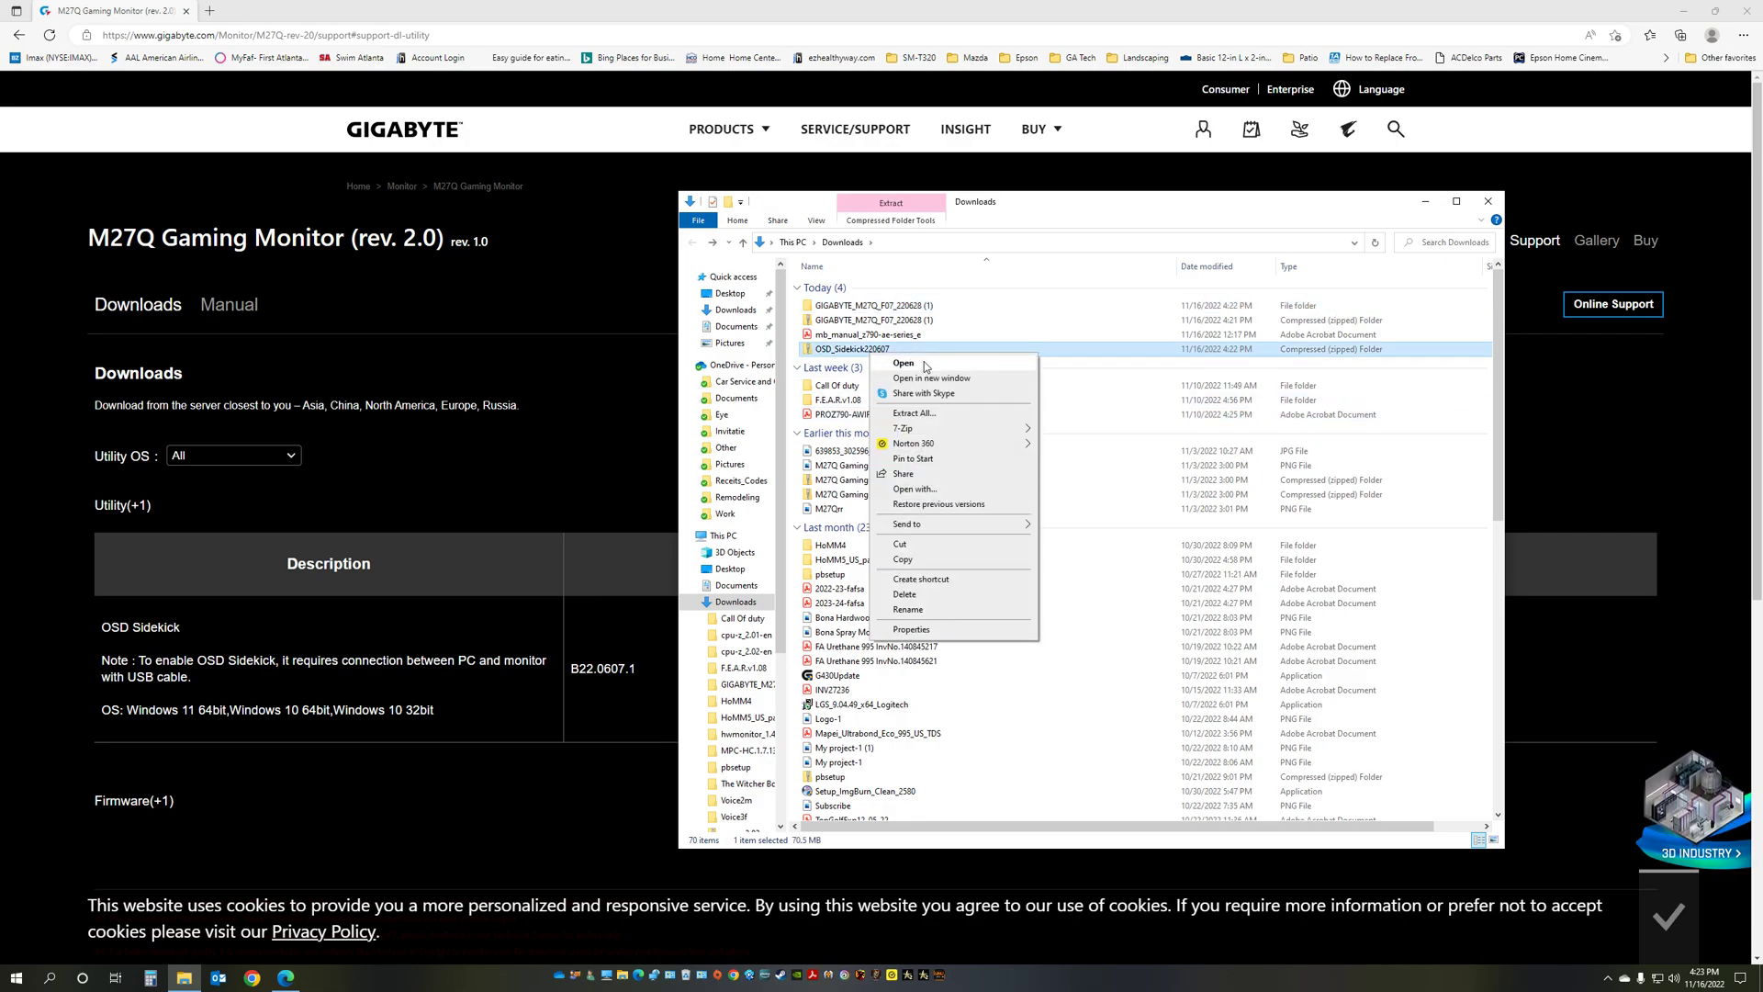
click(927, 413)
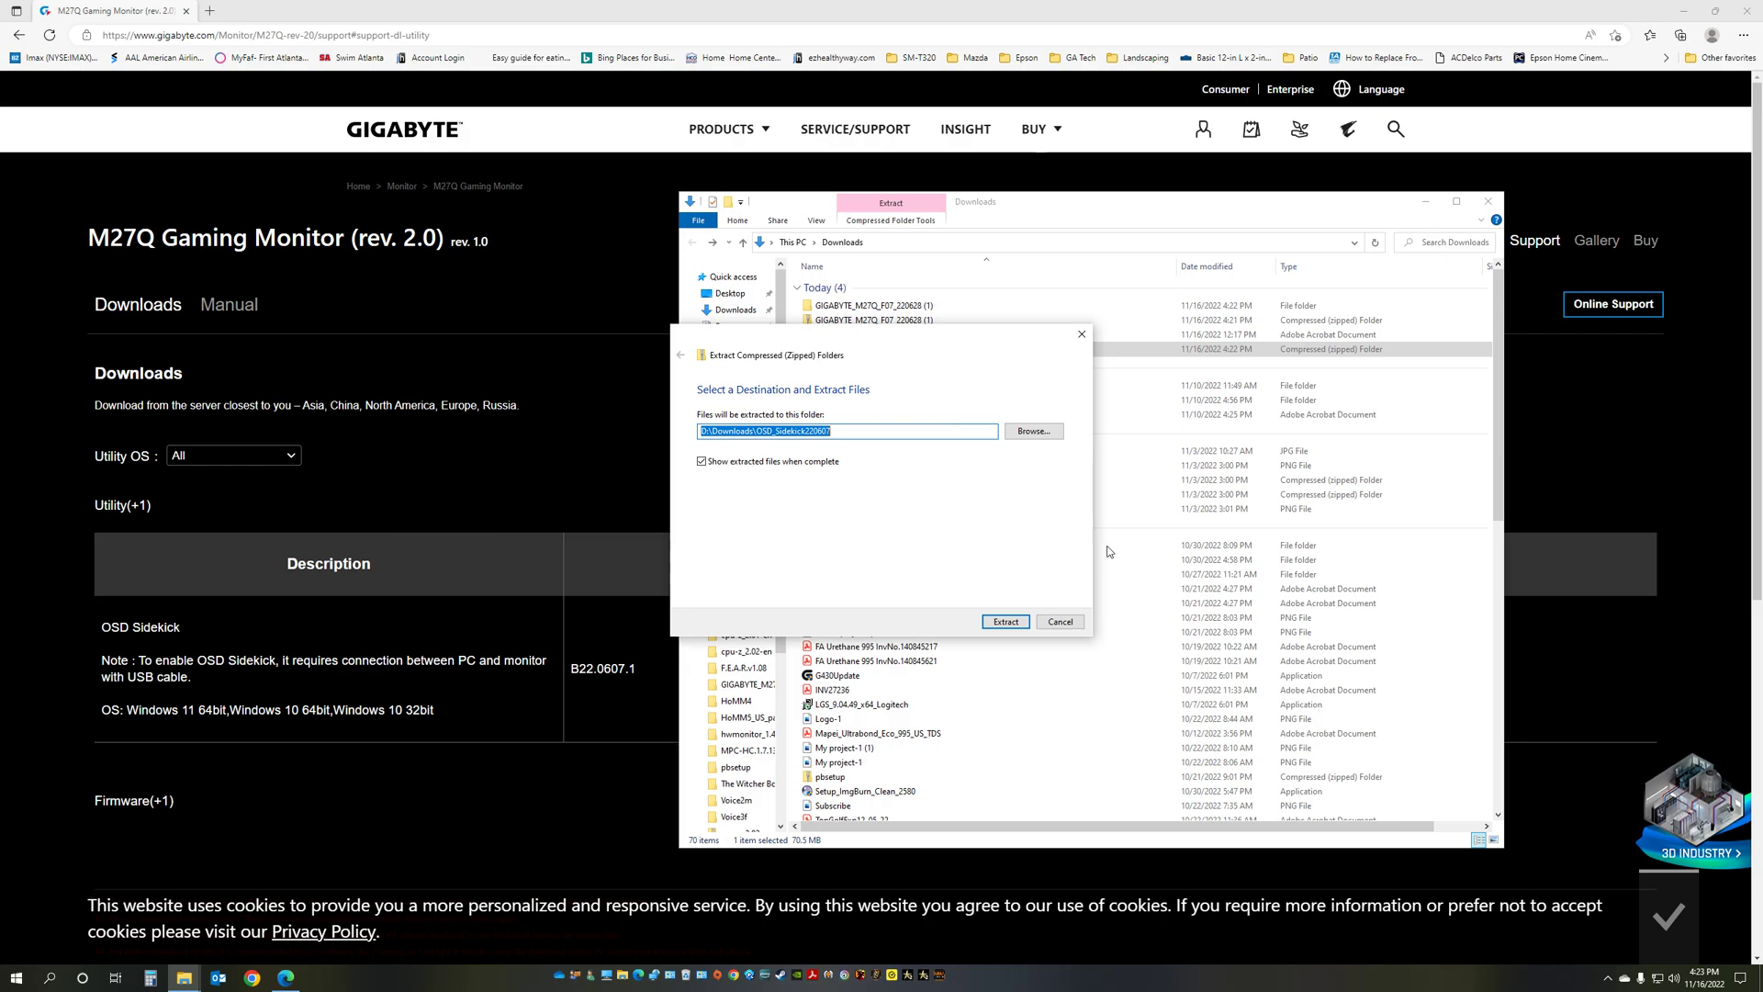
click(1021, 622)
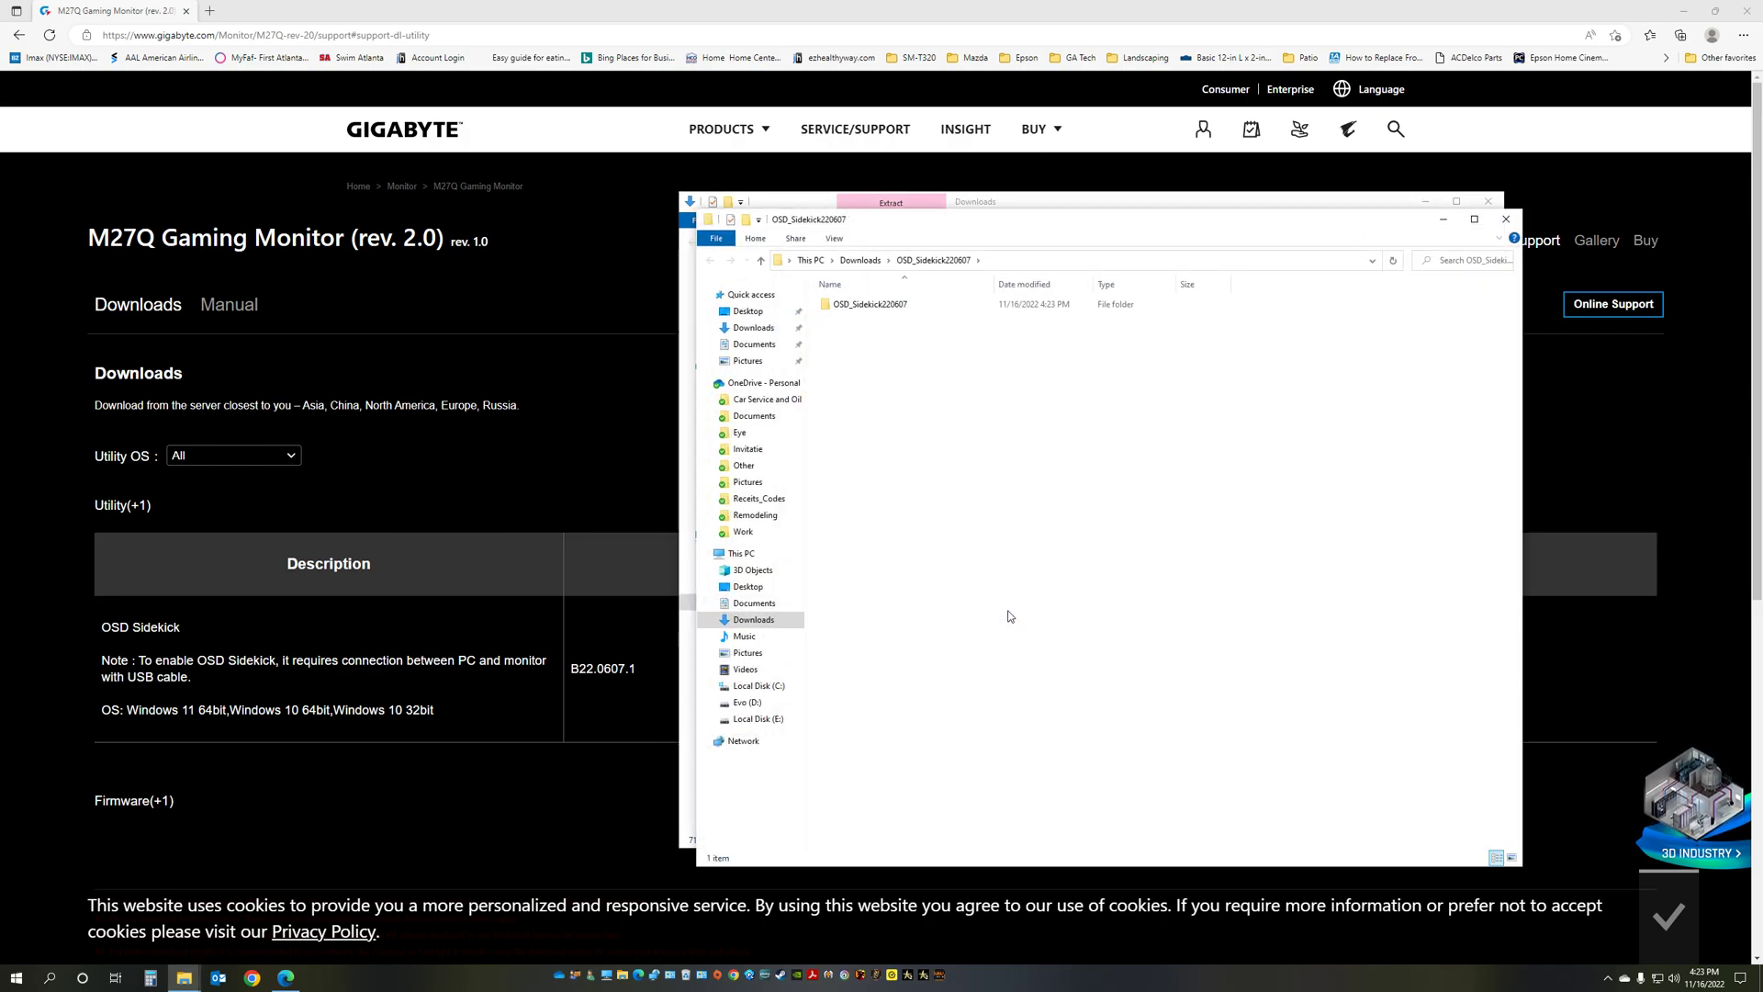
- Open the OSD_Sidekick220607 subfolder containing the 72,304 KB UpdPack application
double_click(935, 309)
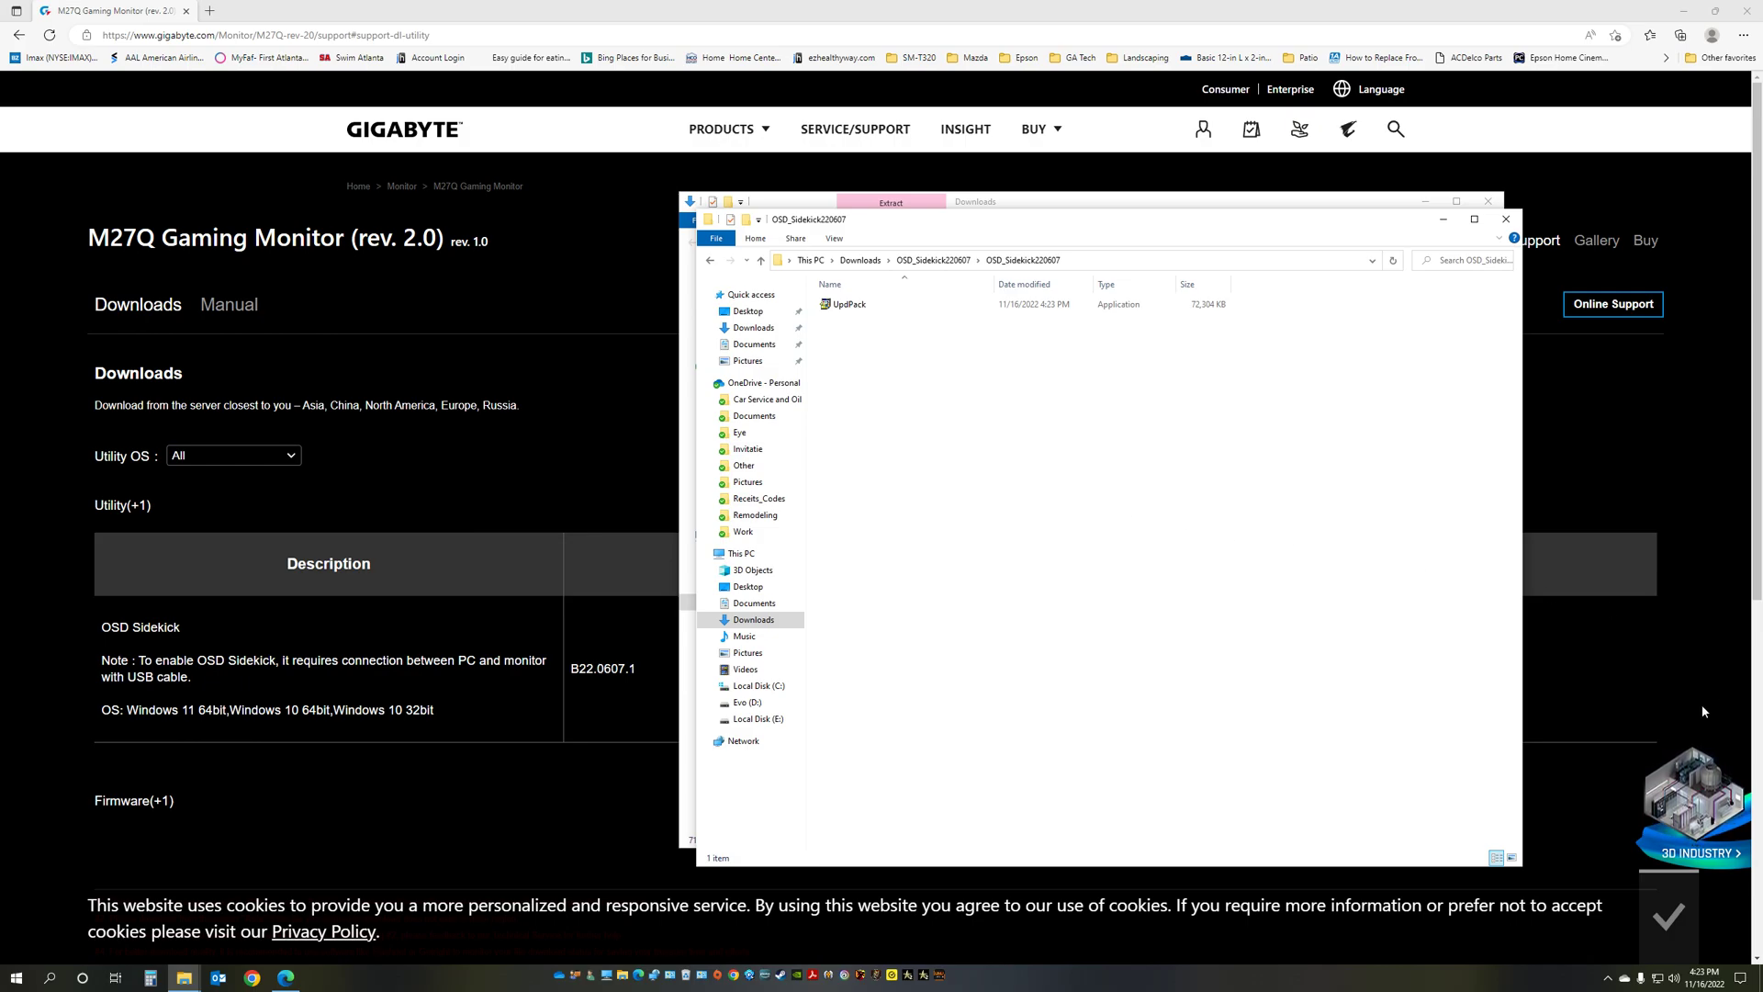
- Open OSD Sidekick from the hidden tray icons to see model M27Q on firmware F07
click(1607, 976)
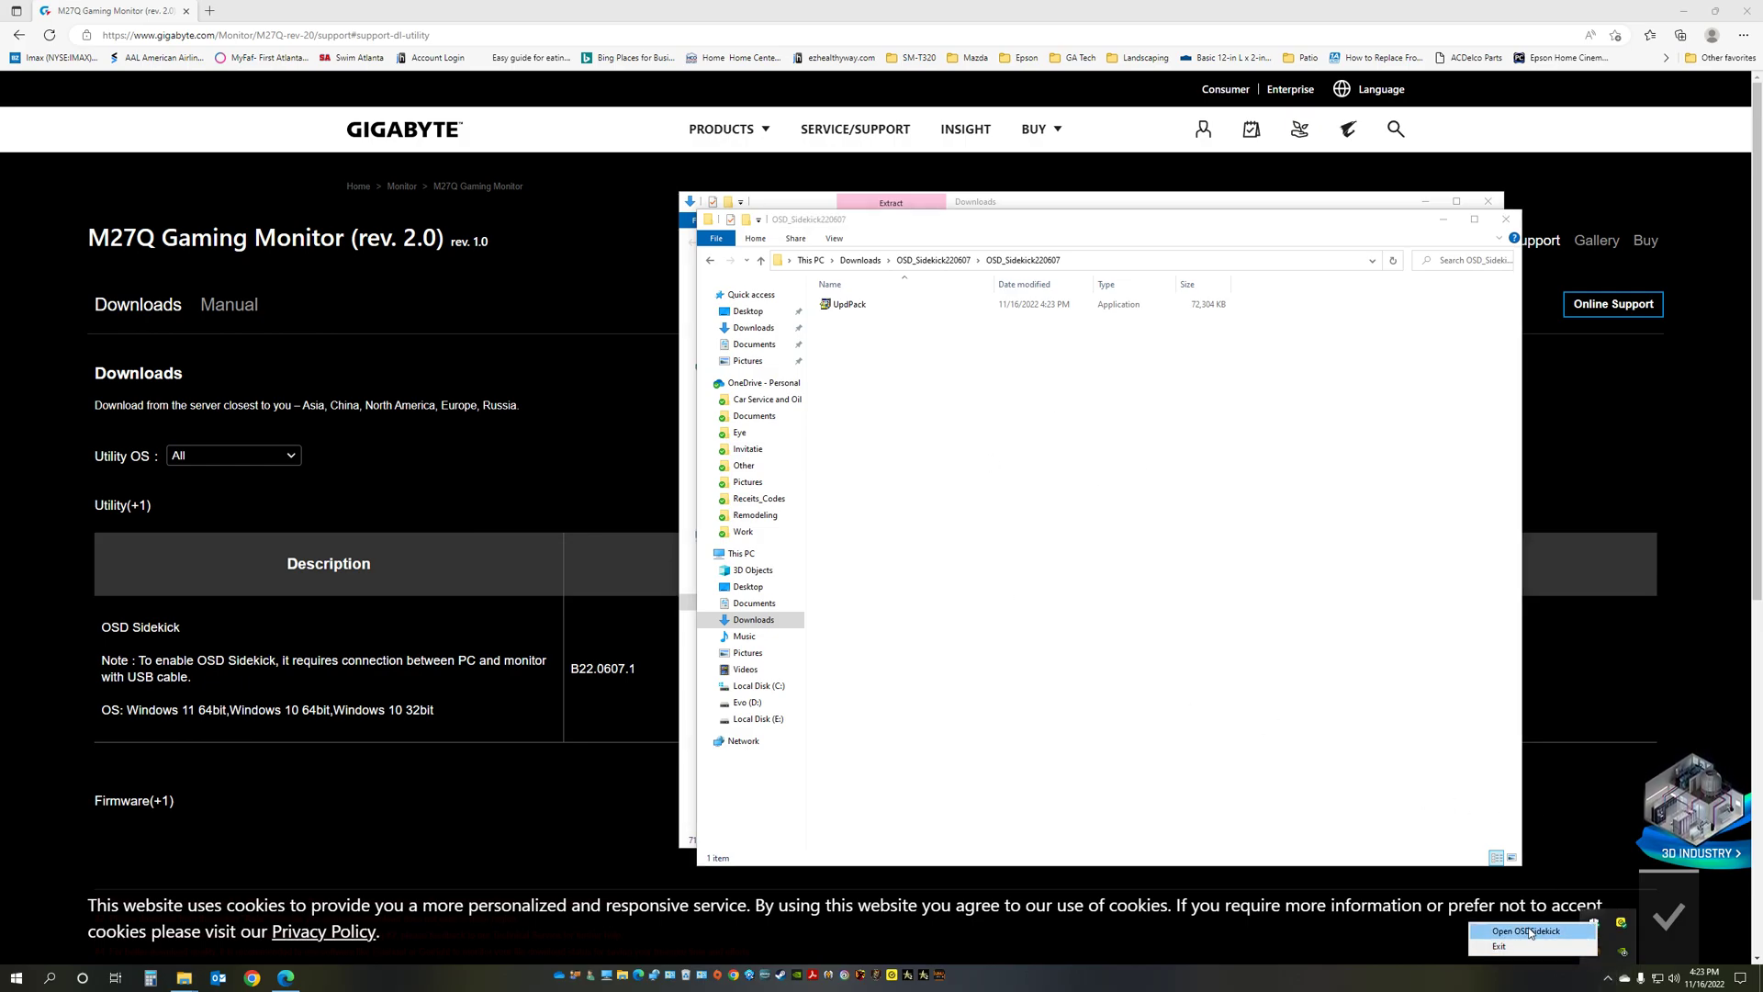
click(1526, 934)
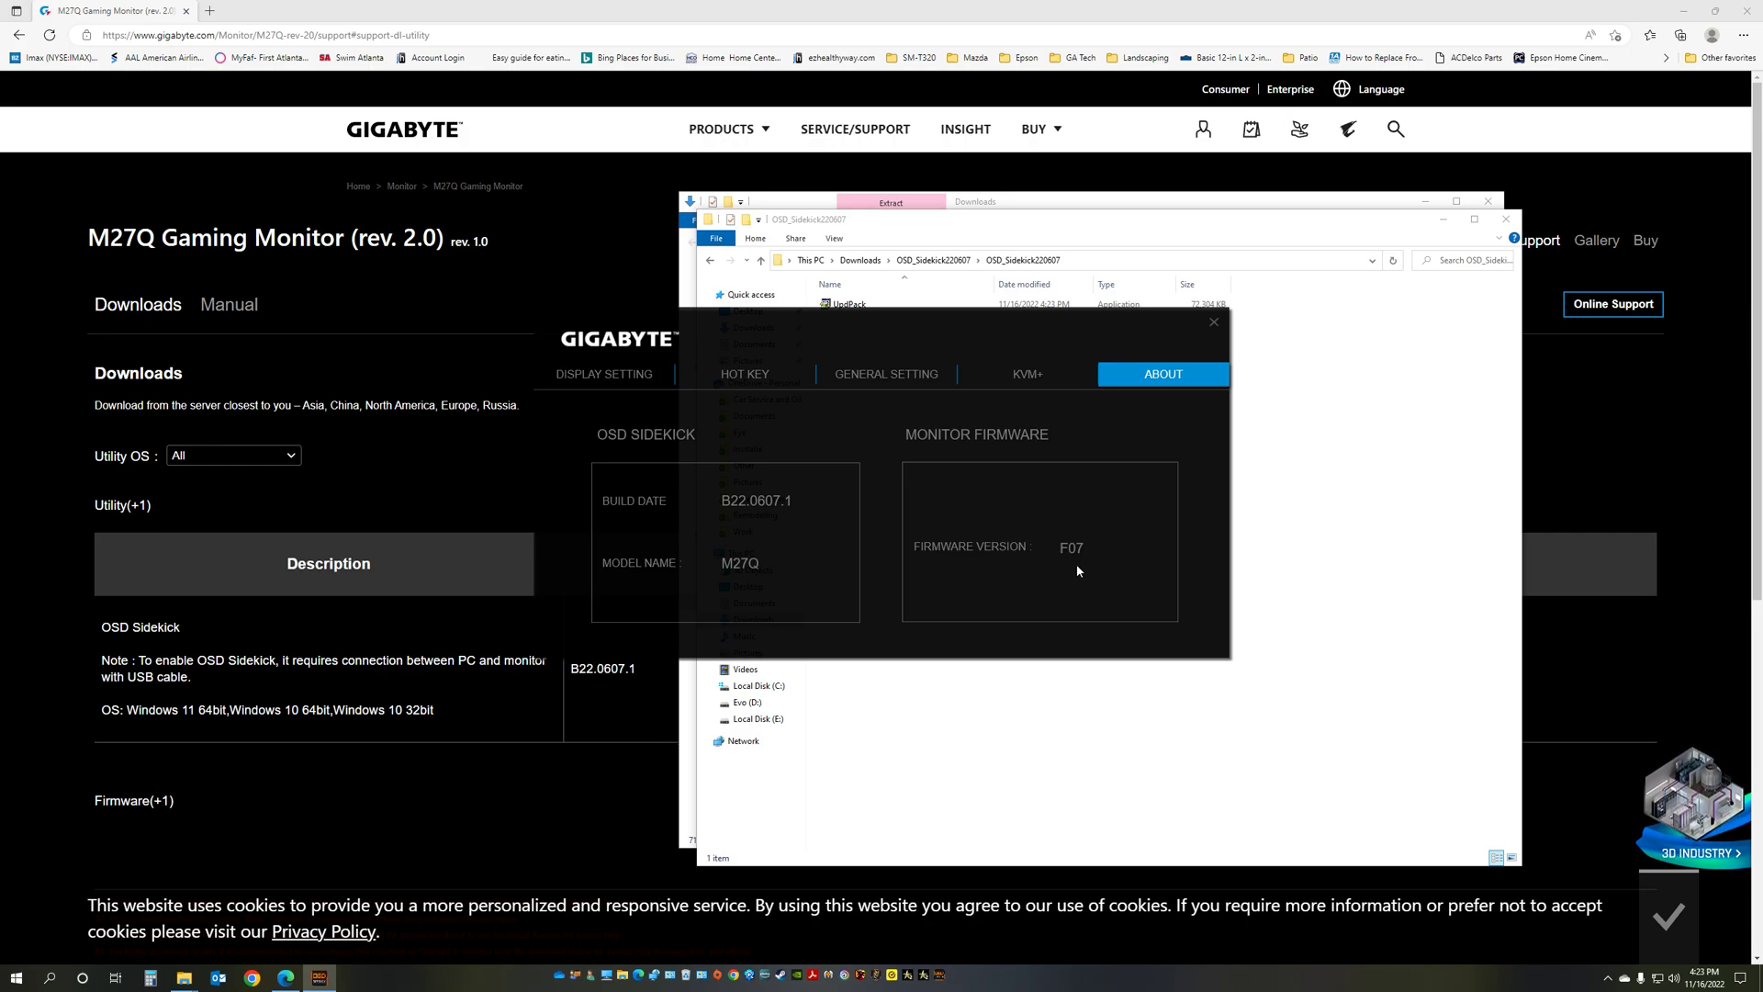
- Check General Setting shows 2560 x 1440 at 165 Hz, then minimize the browser and close the folder window
click(588, 376)
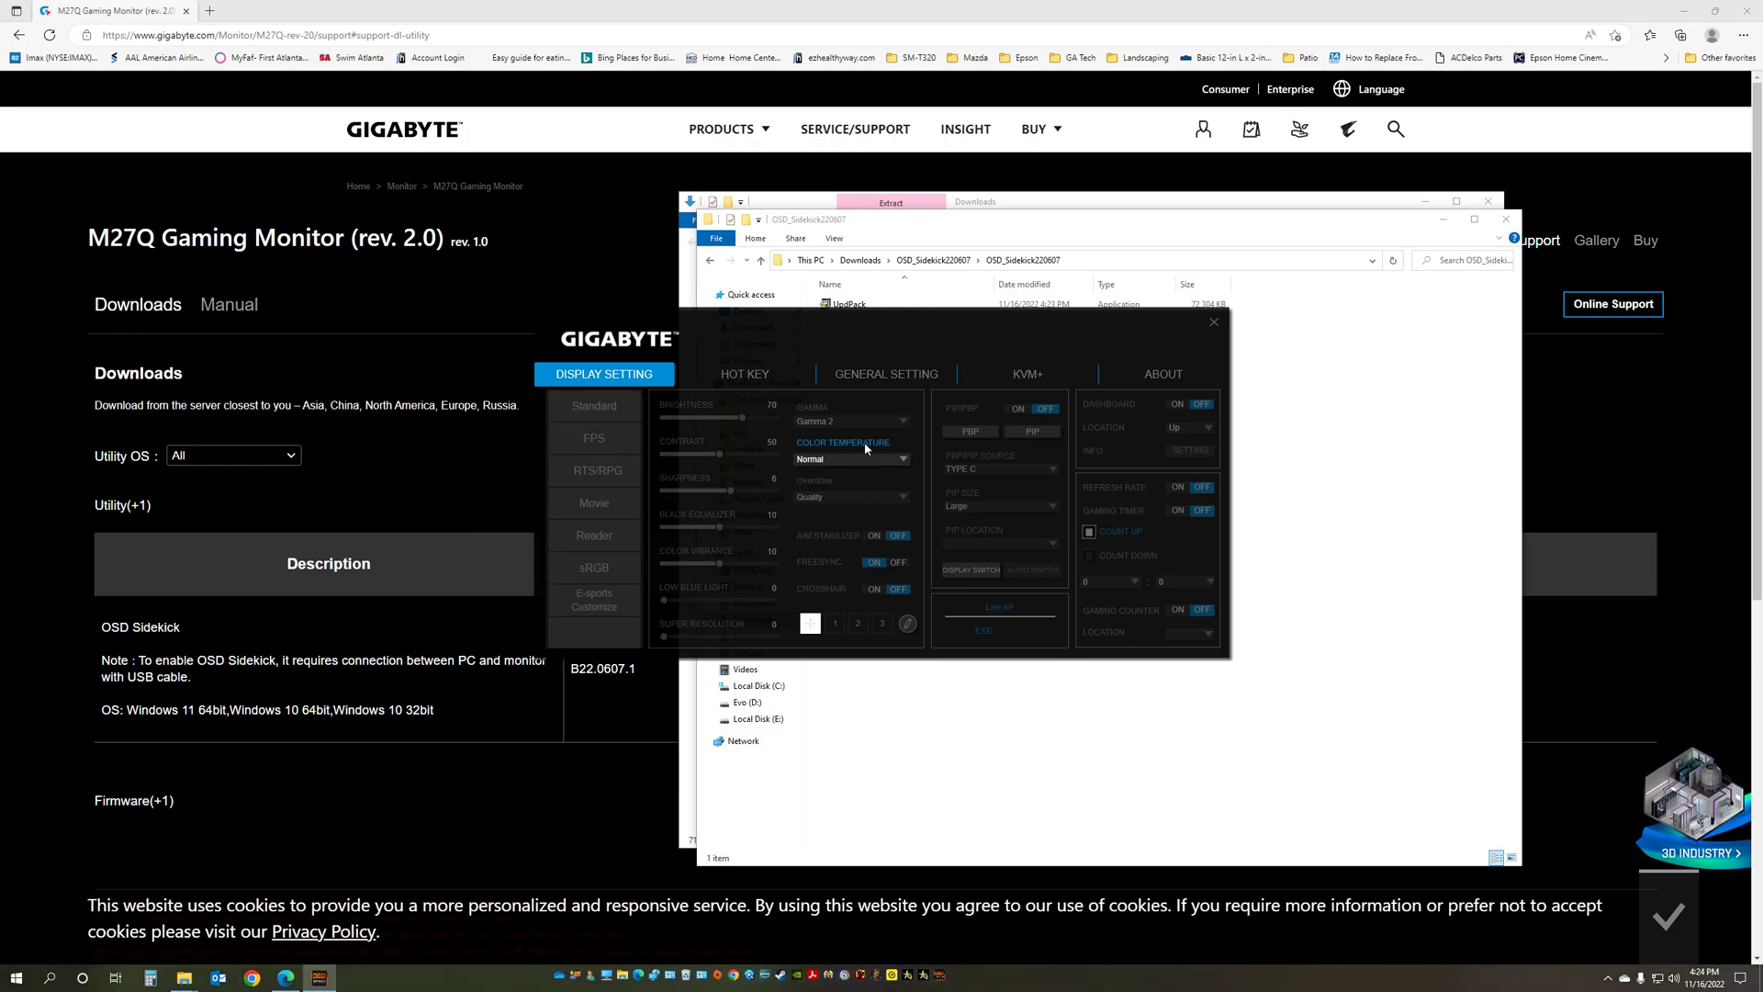
click(886, 375)
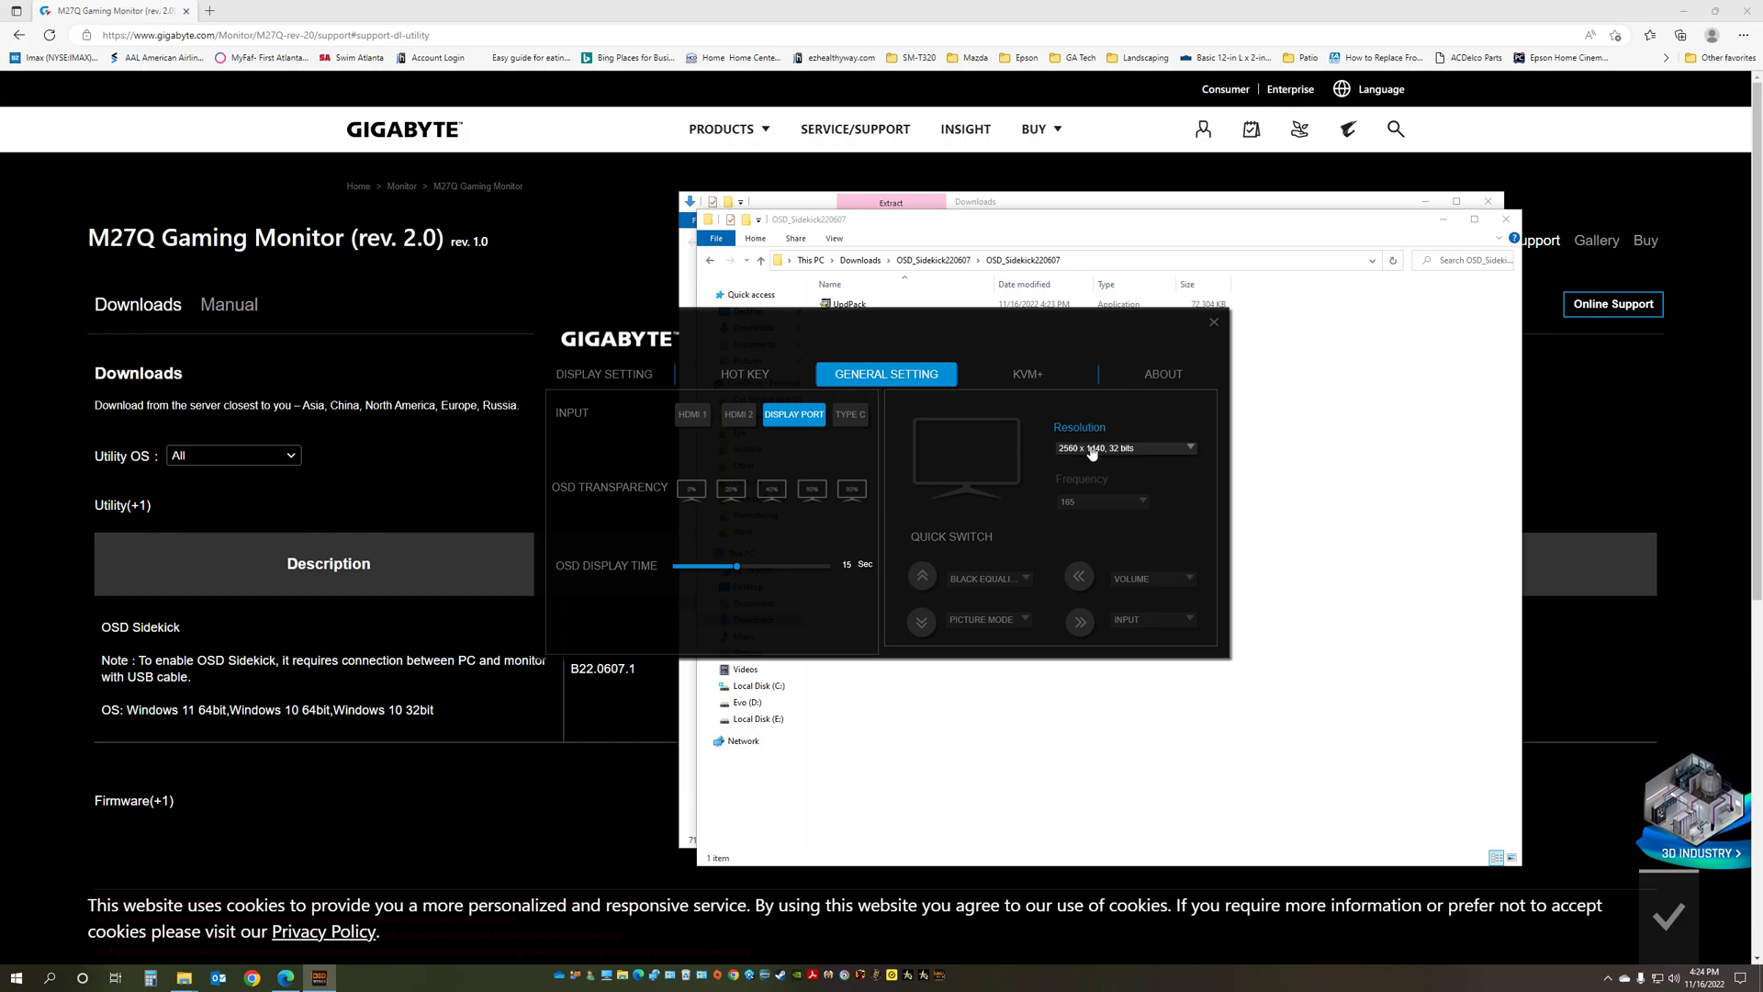
click(1104, 504)
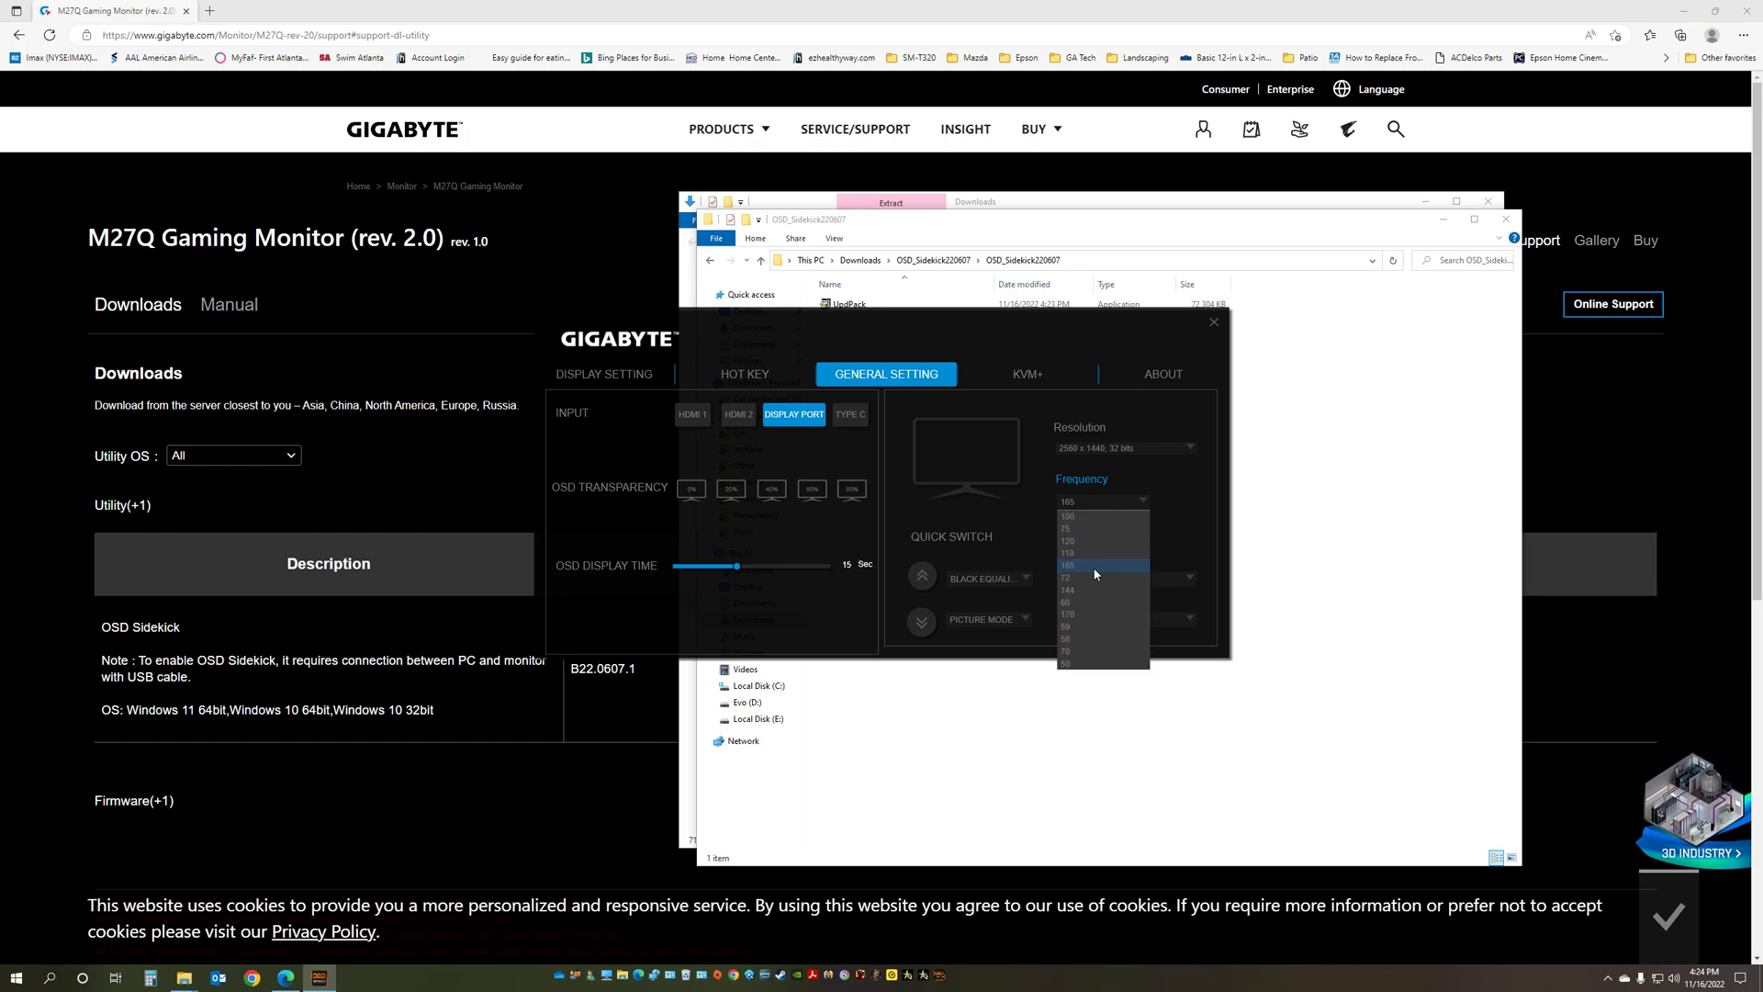
click(1103, 504)
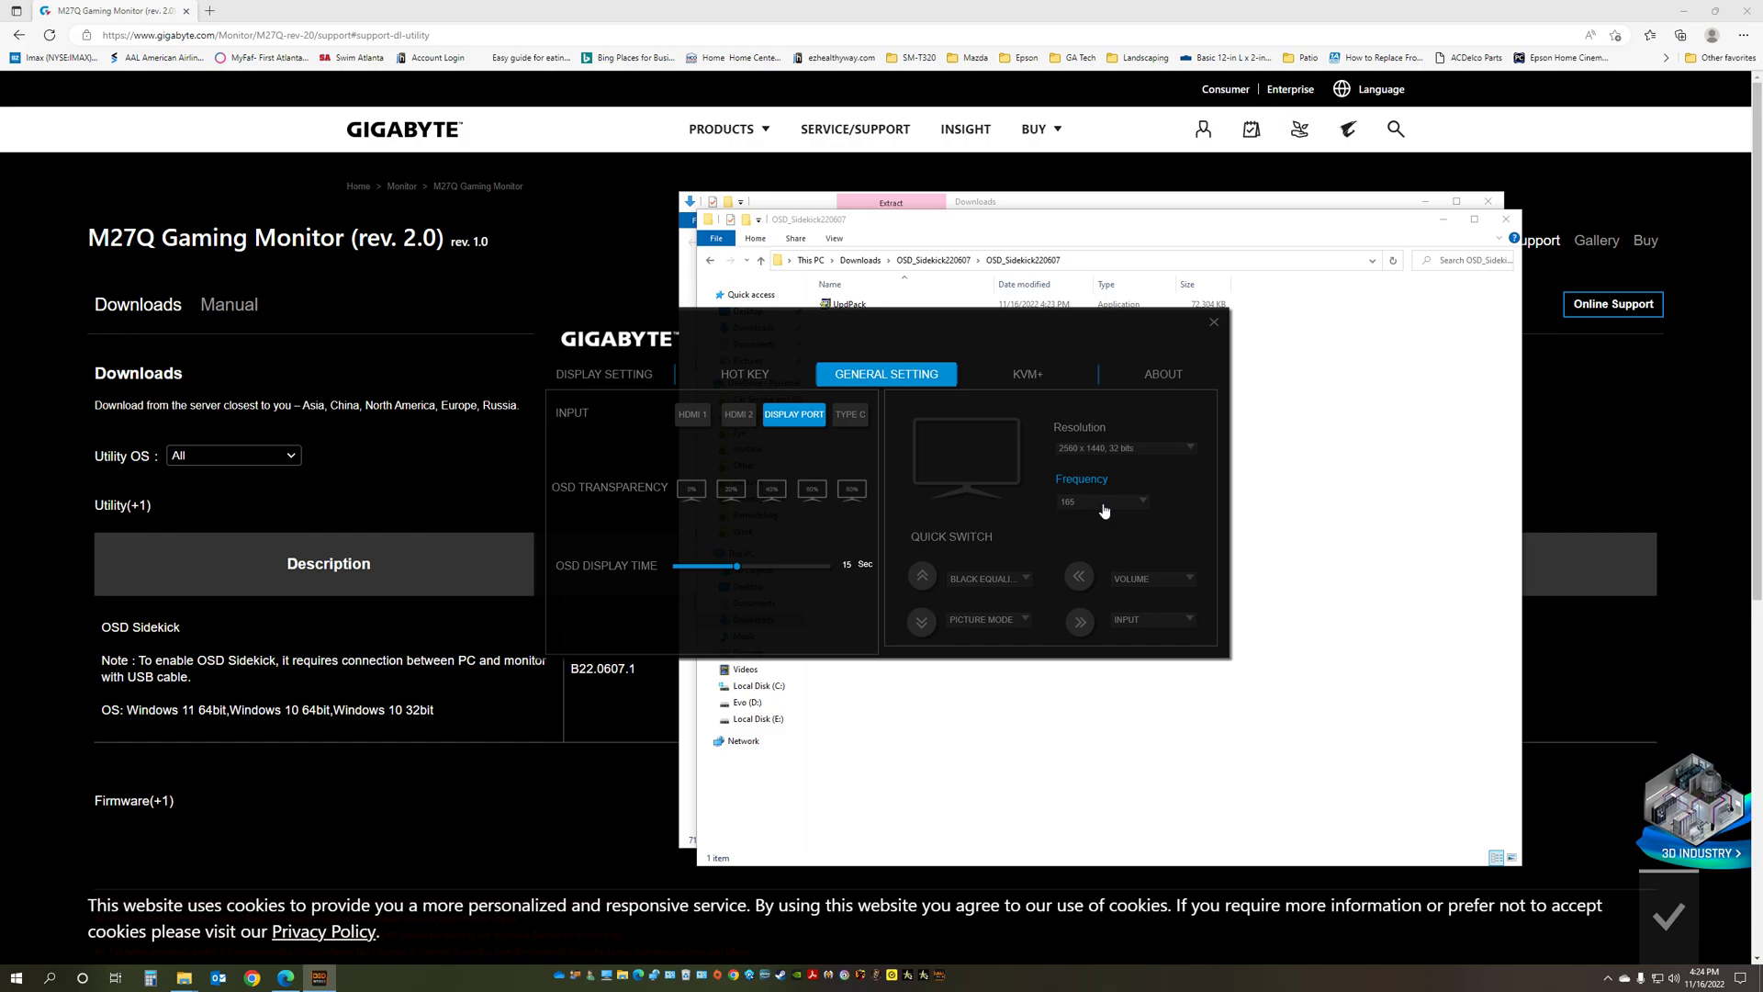
click(1686, 16)
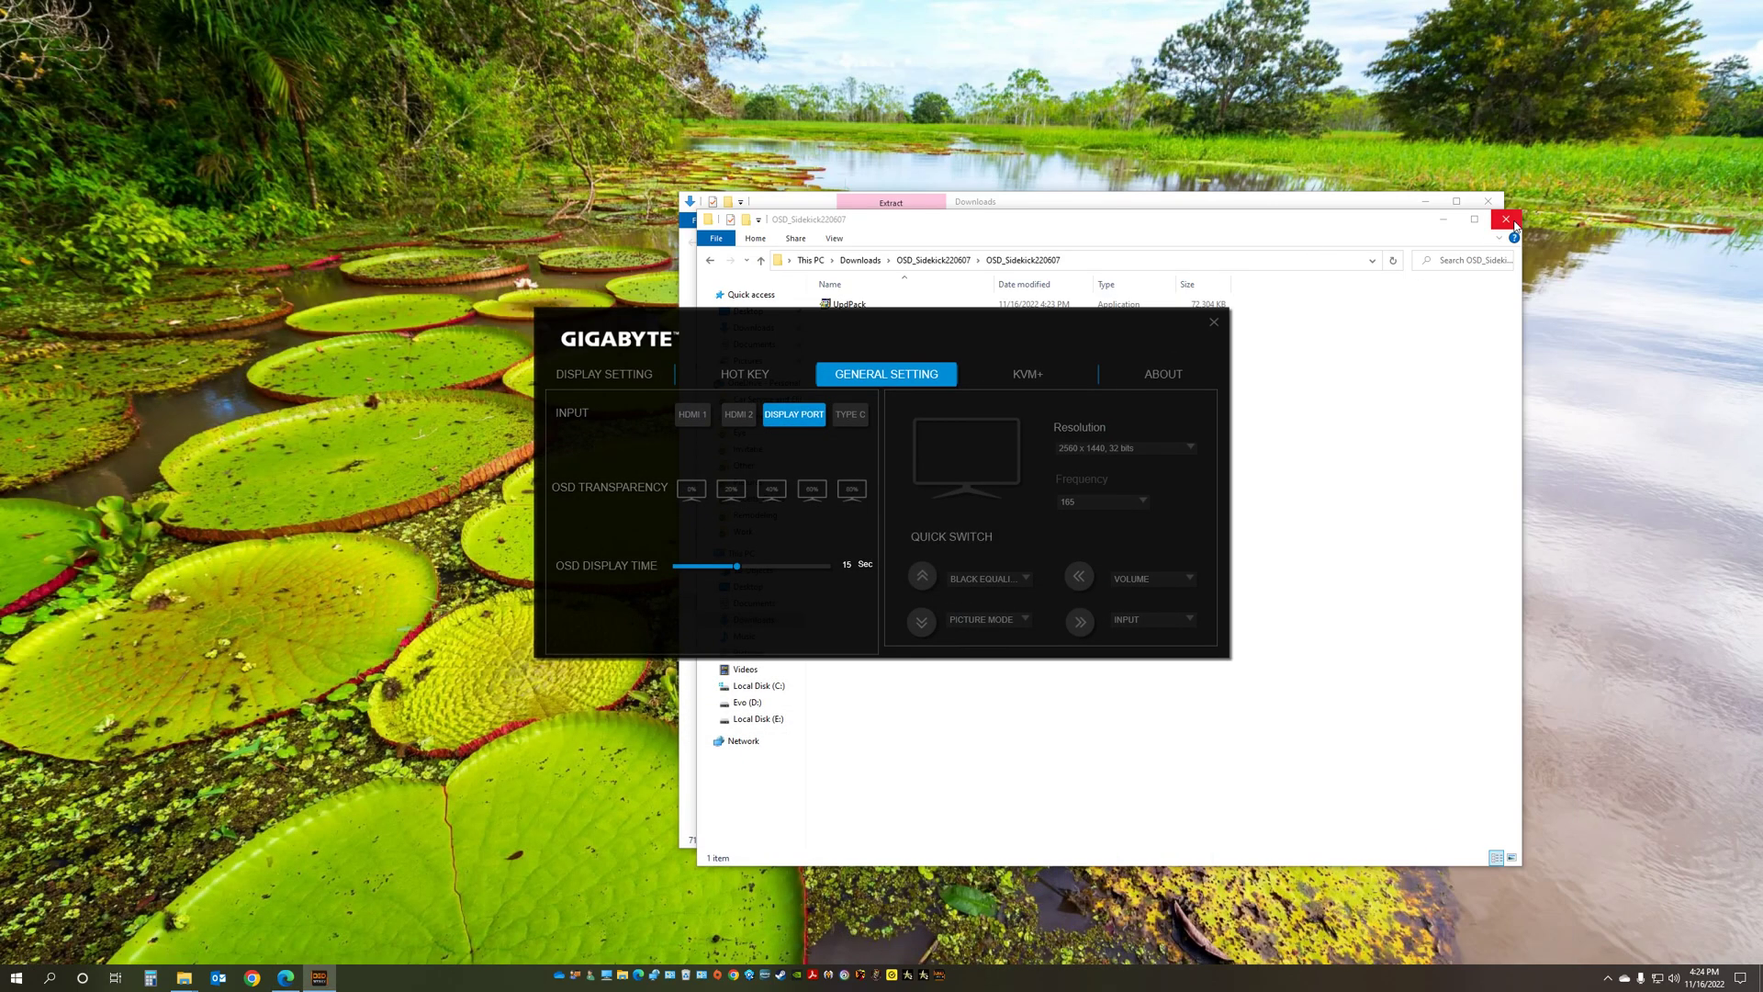
click(1507, 220)
- Close the Downloads window and confirm Advanced display settings show M27Q at 164.998 Hz
click(1488, 201)
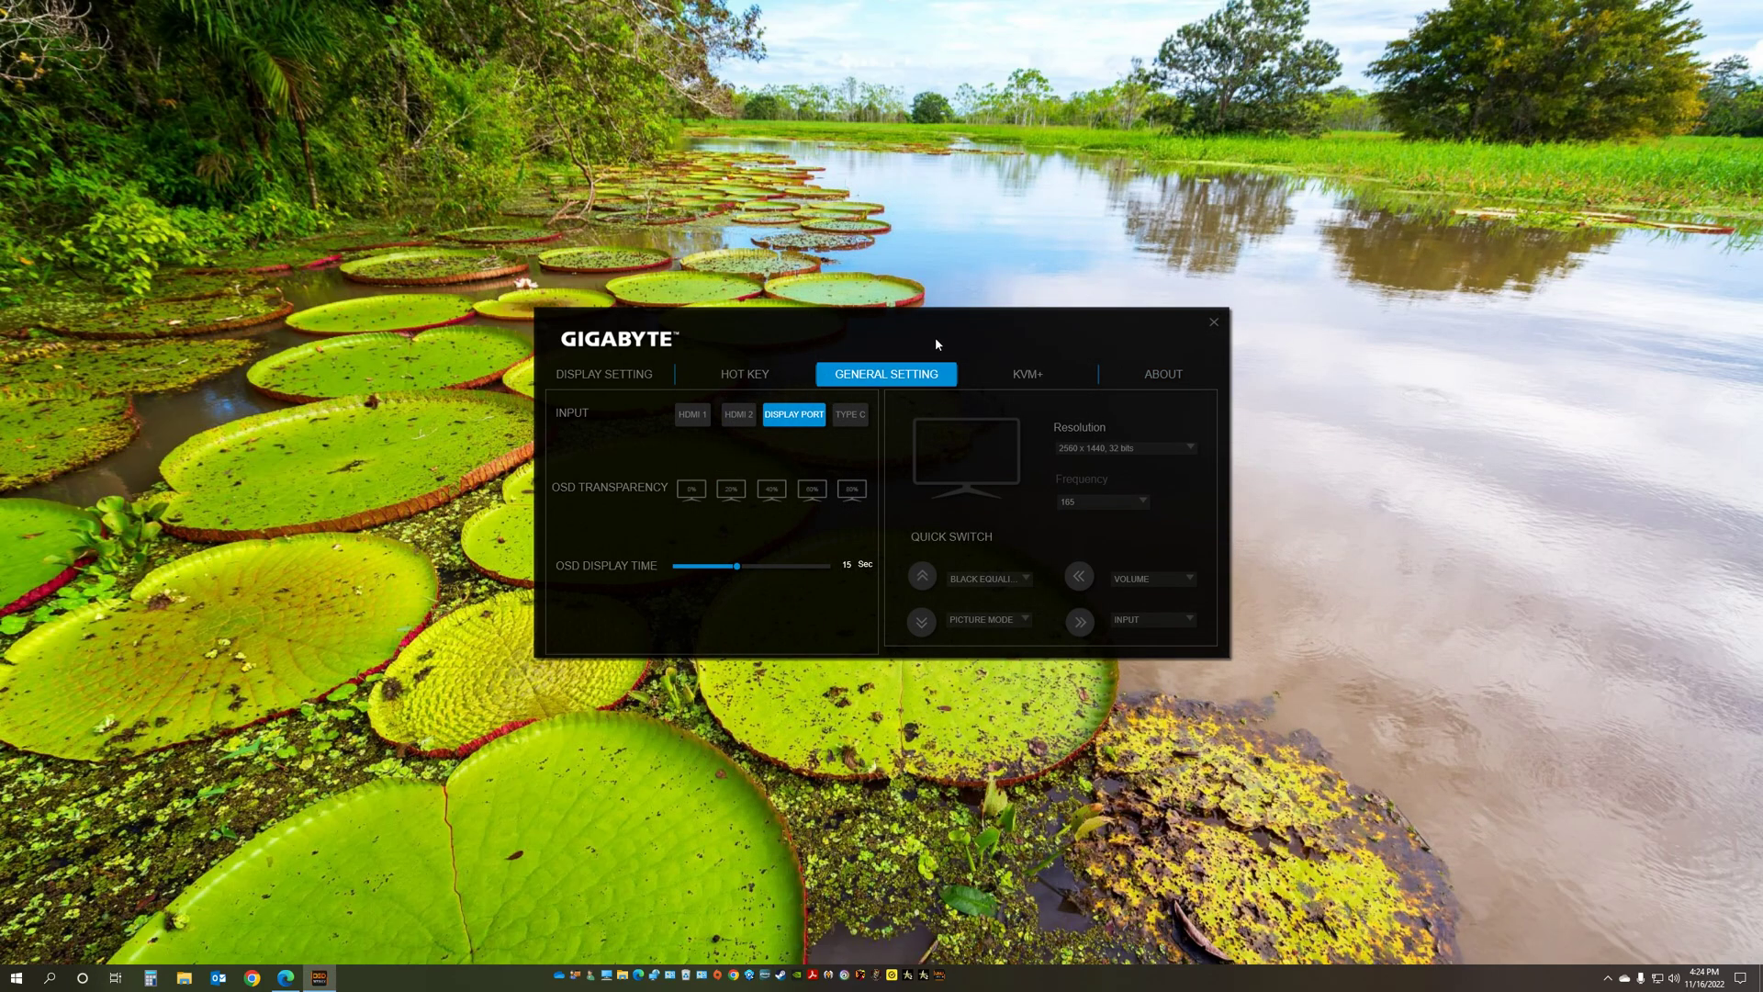
drag(935, 337, 601, 292)
right_click(1331, 300)
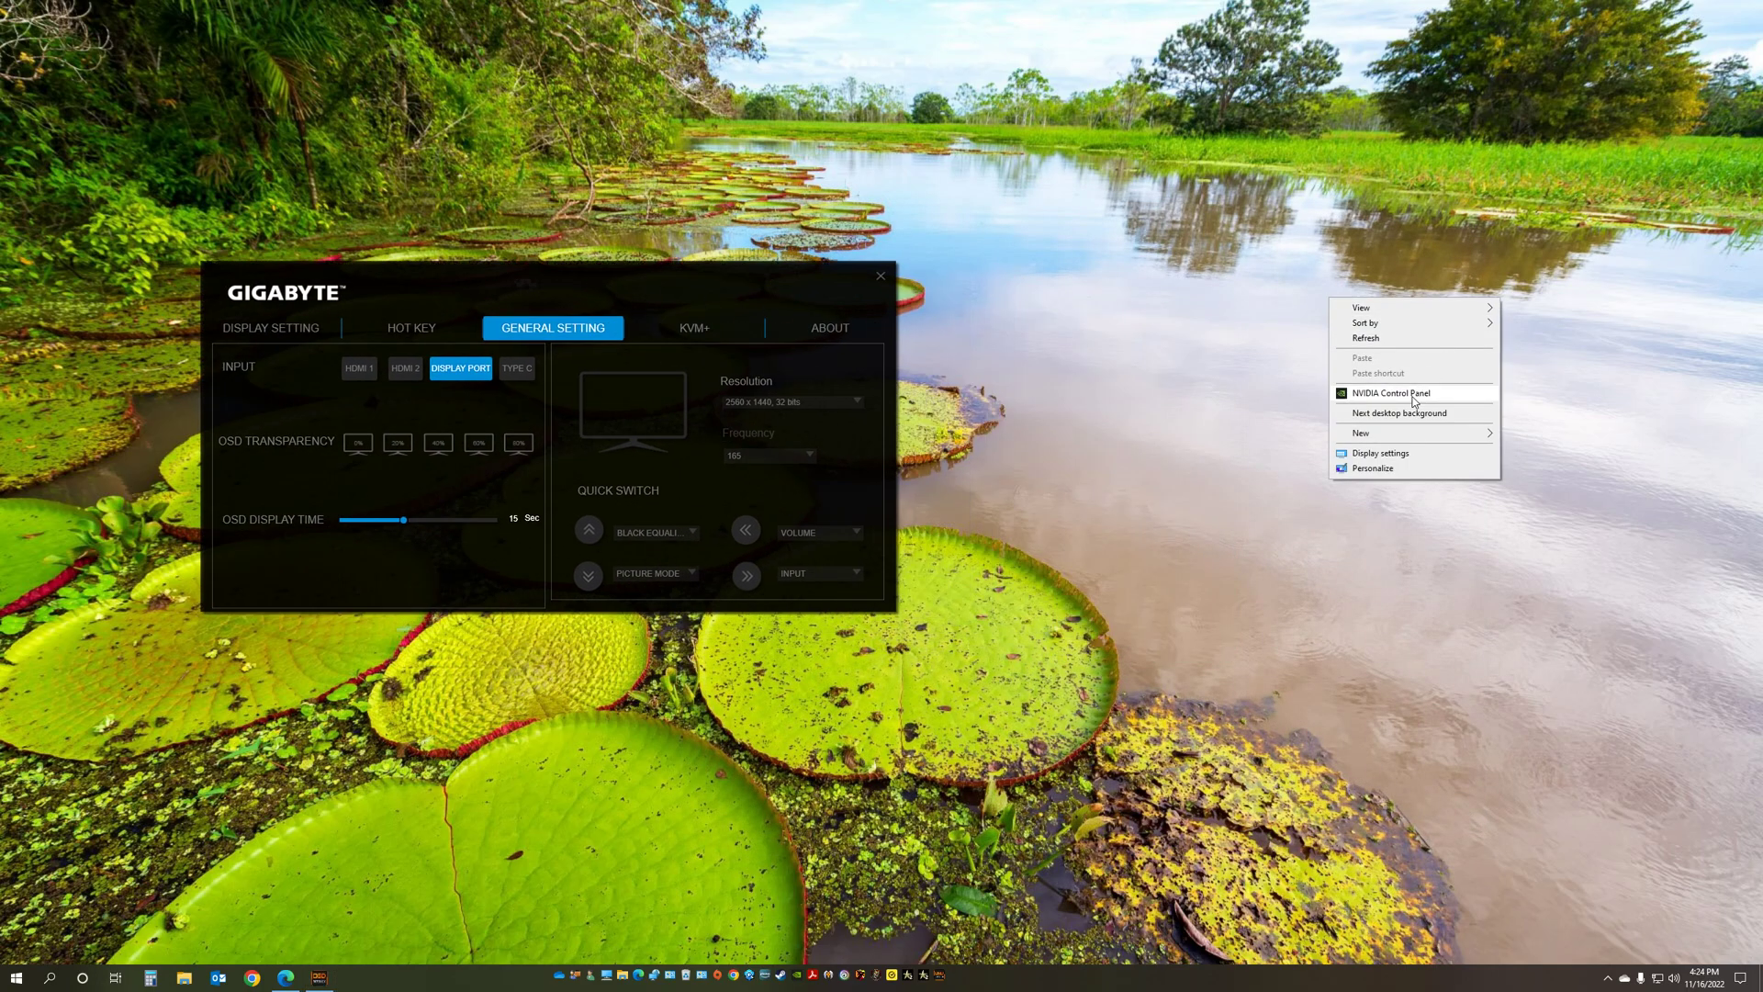
click(1382, 454)
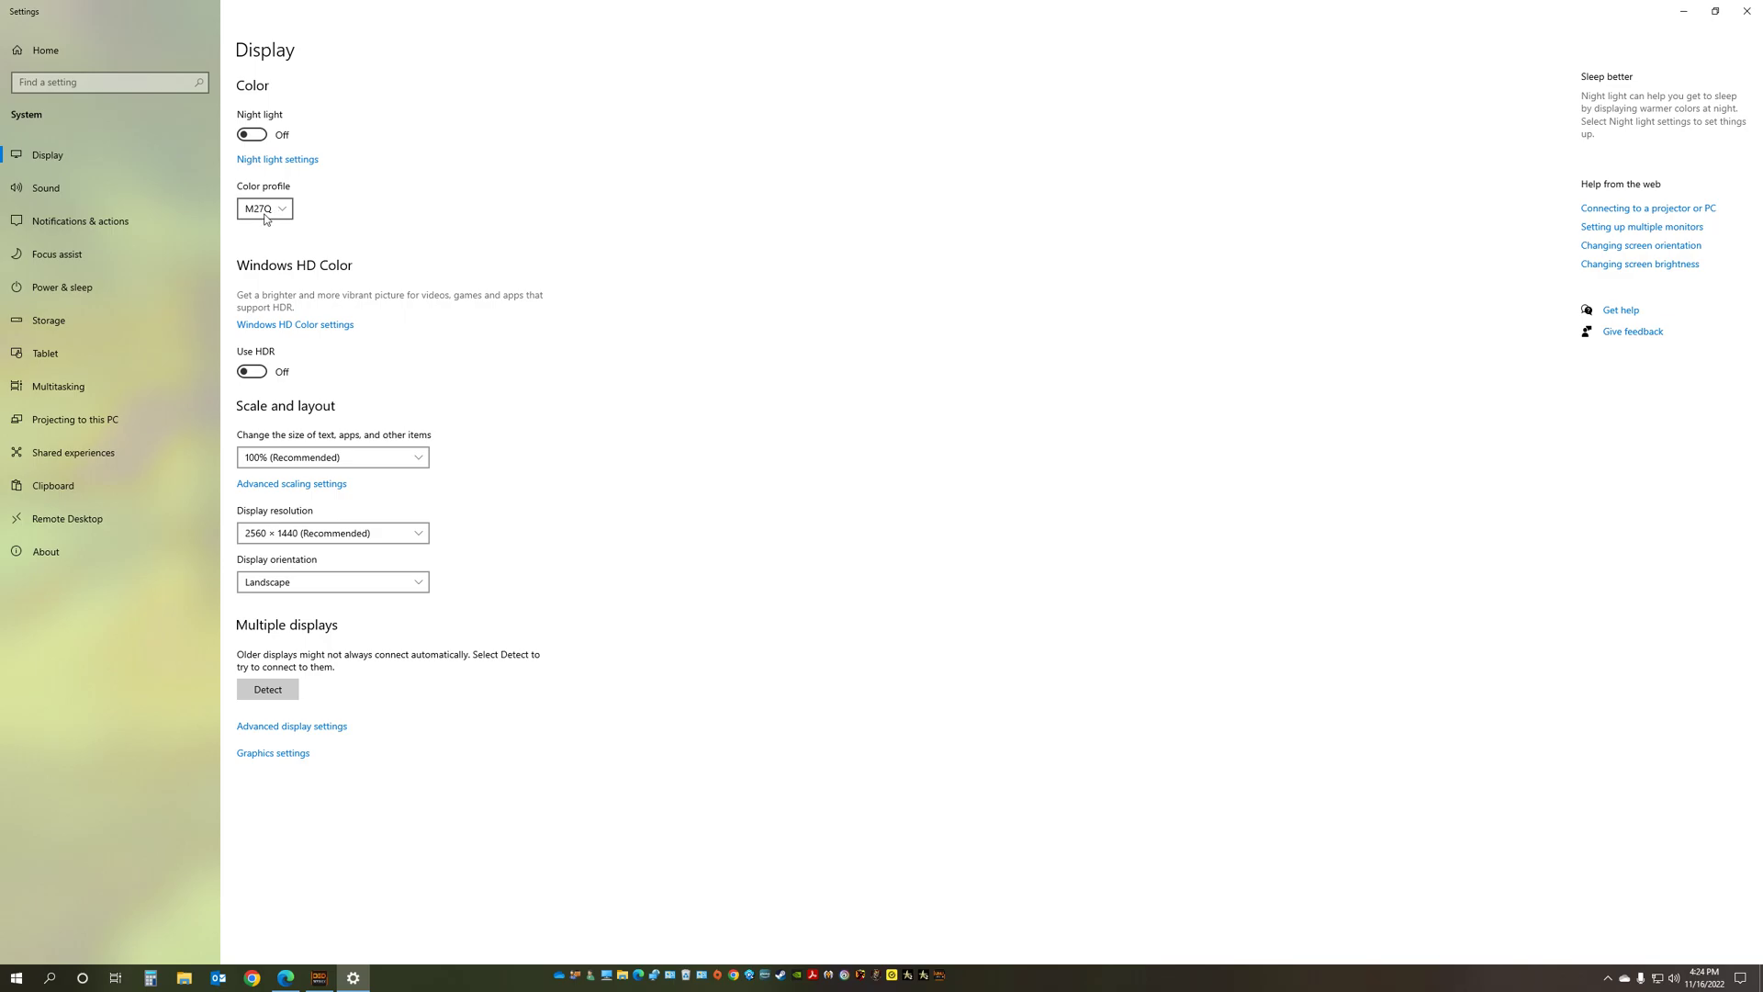
click(280, 725)
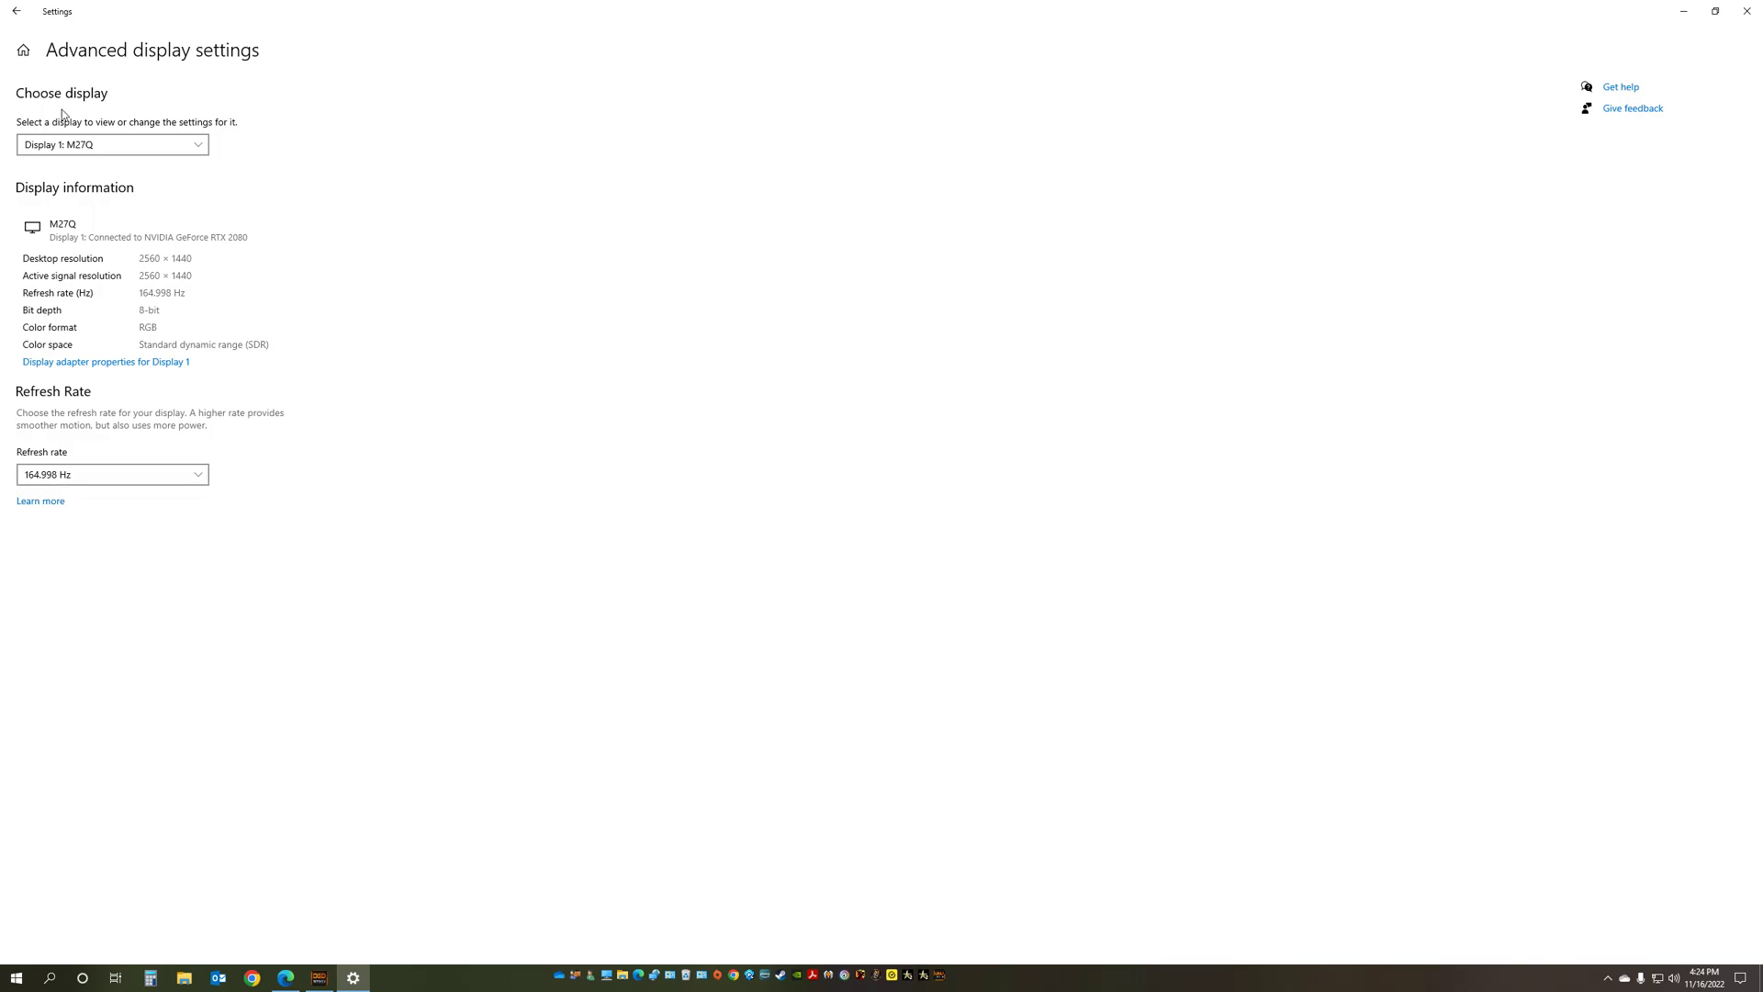
click(105, 476)
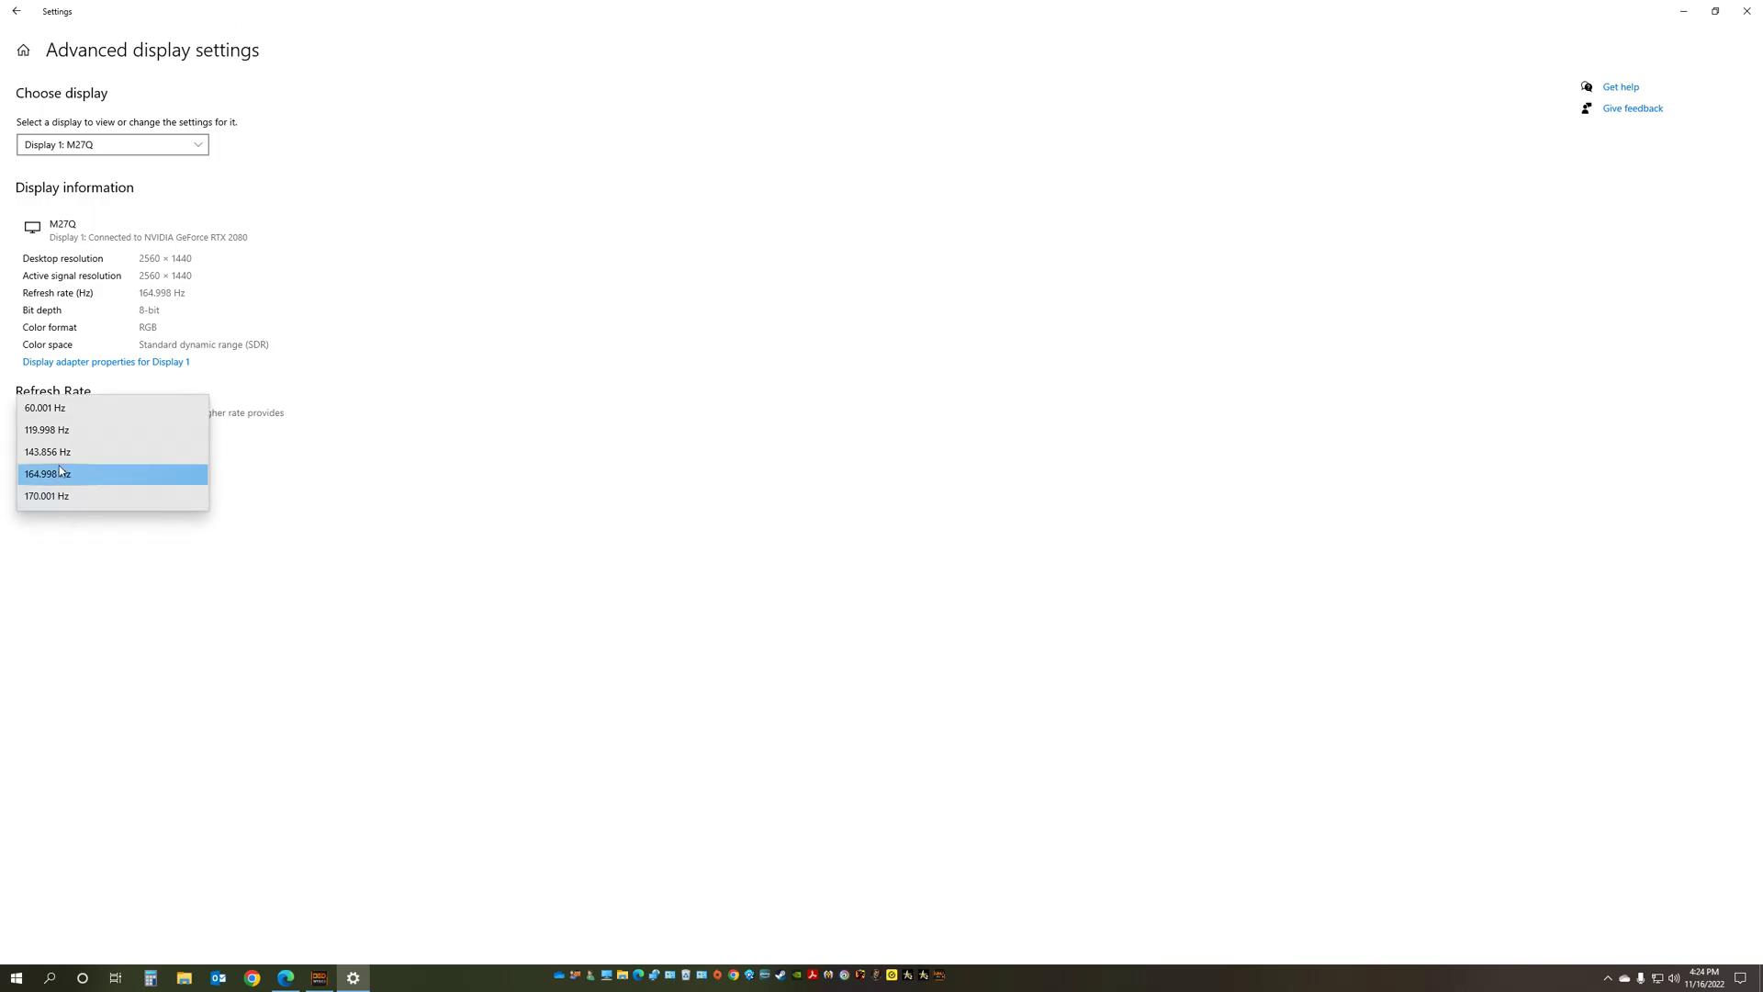
click(55, 476)
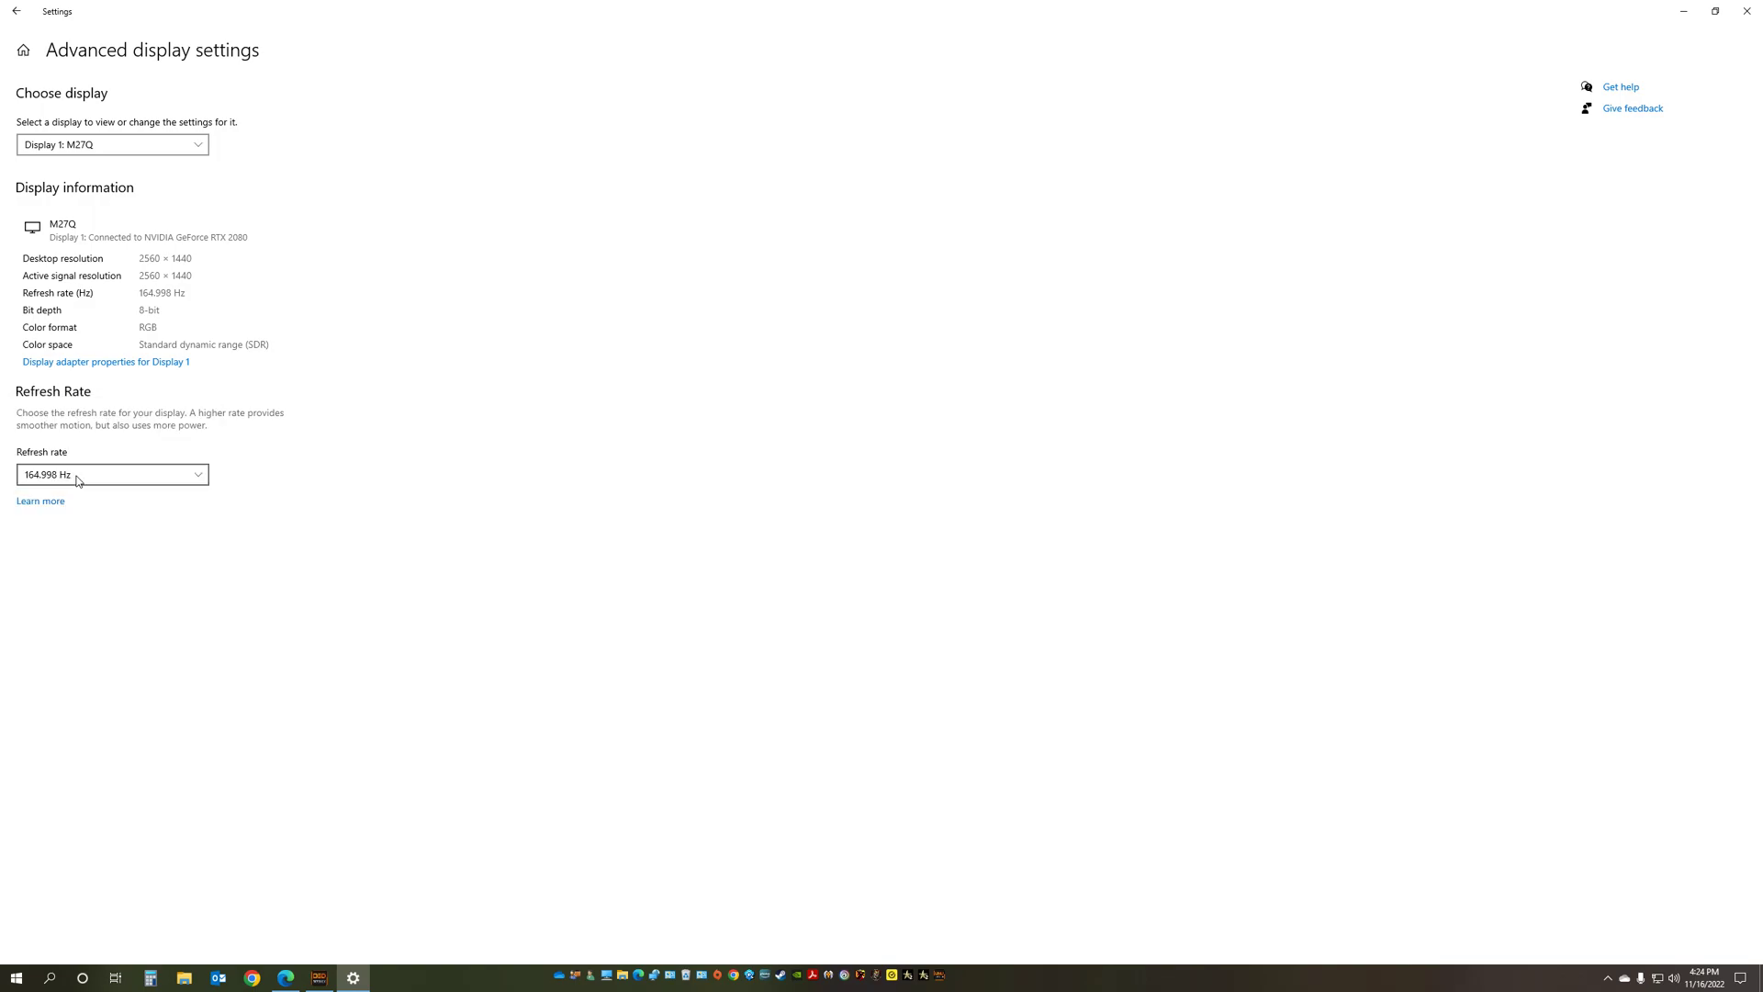
- Check that NVIDIA Control Panel shows the M27Q at 2560 × 1440, 165Hz, then close it without applying changes
click(1746, 11)
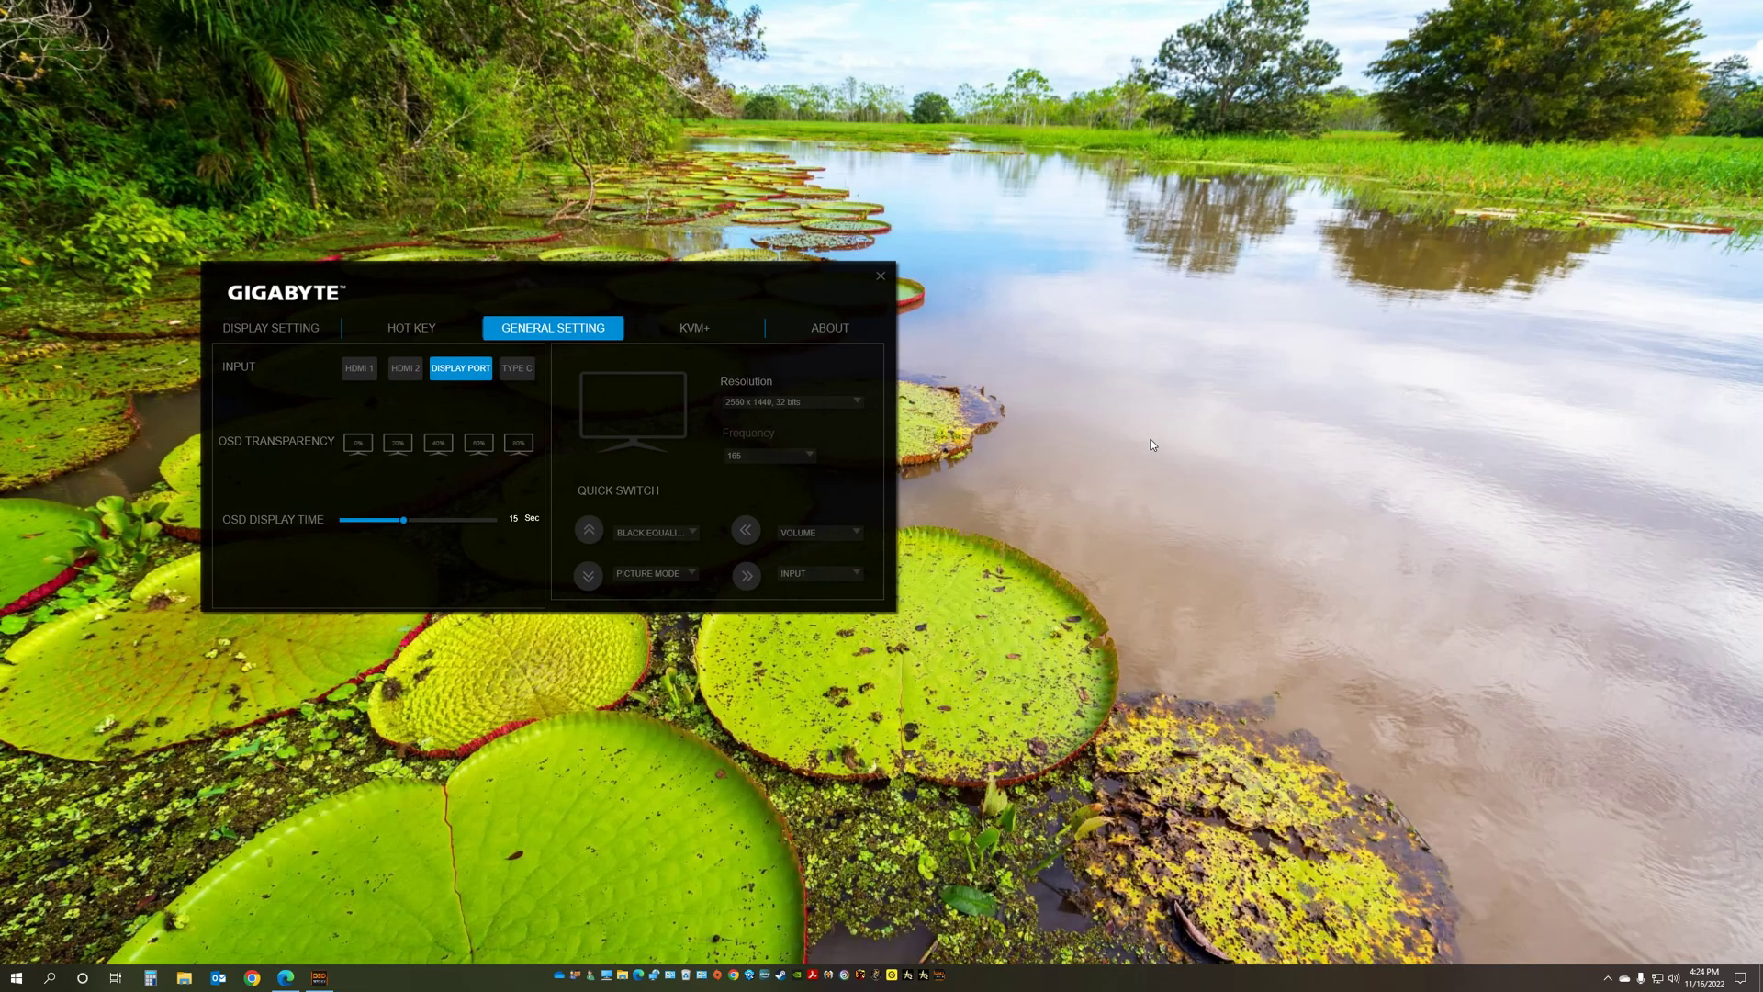
right_click(1247, 313)
click(1318, 406)
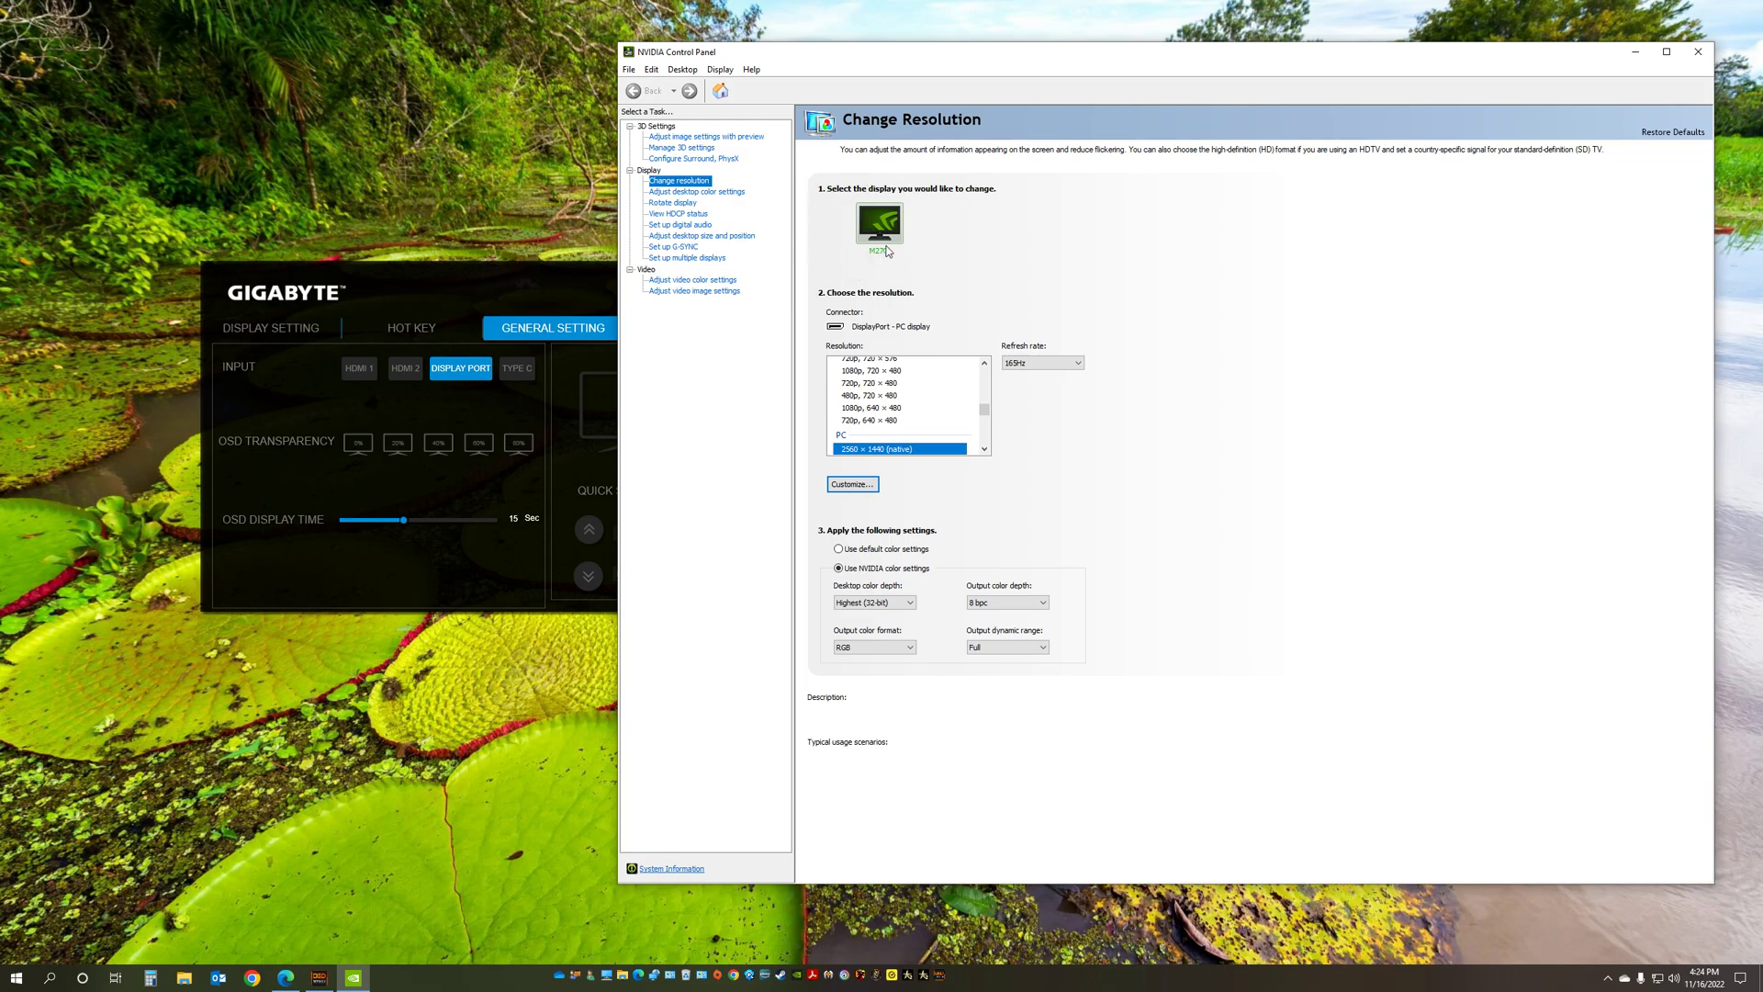
click(1061, 364)
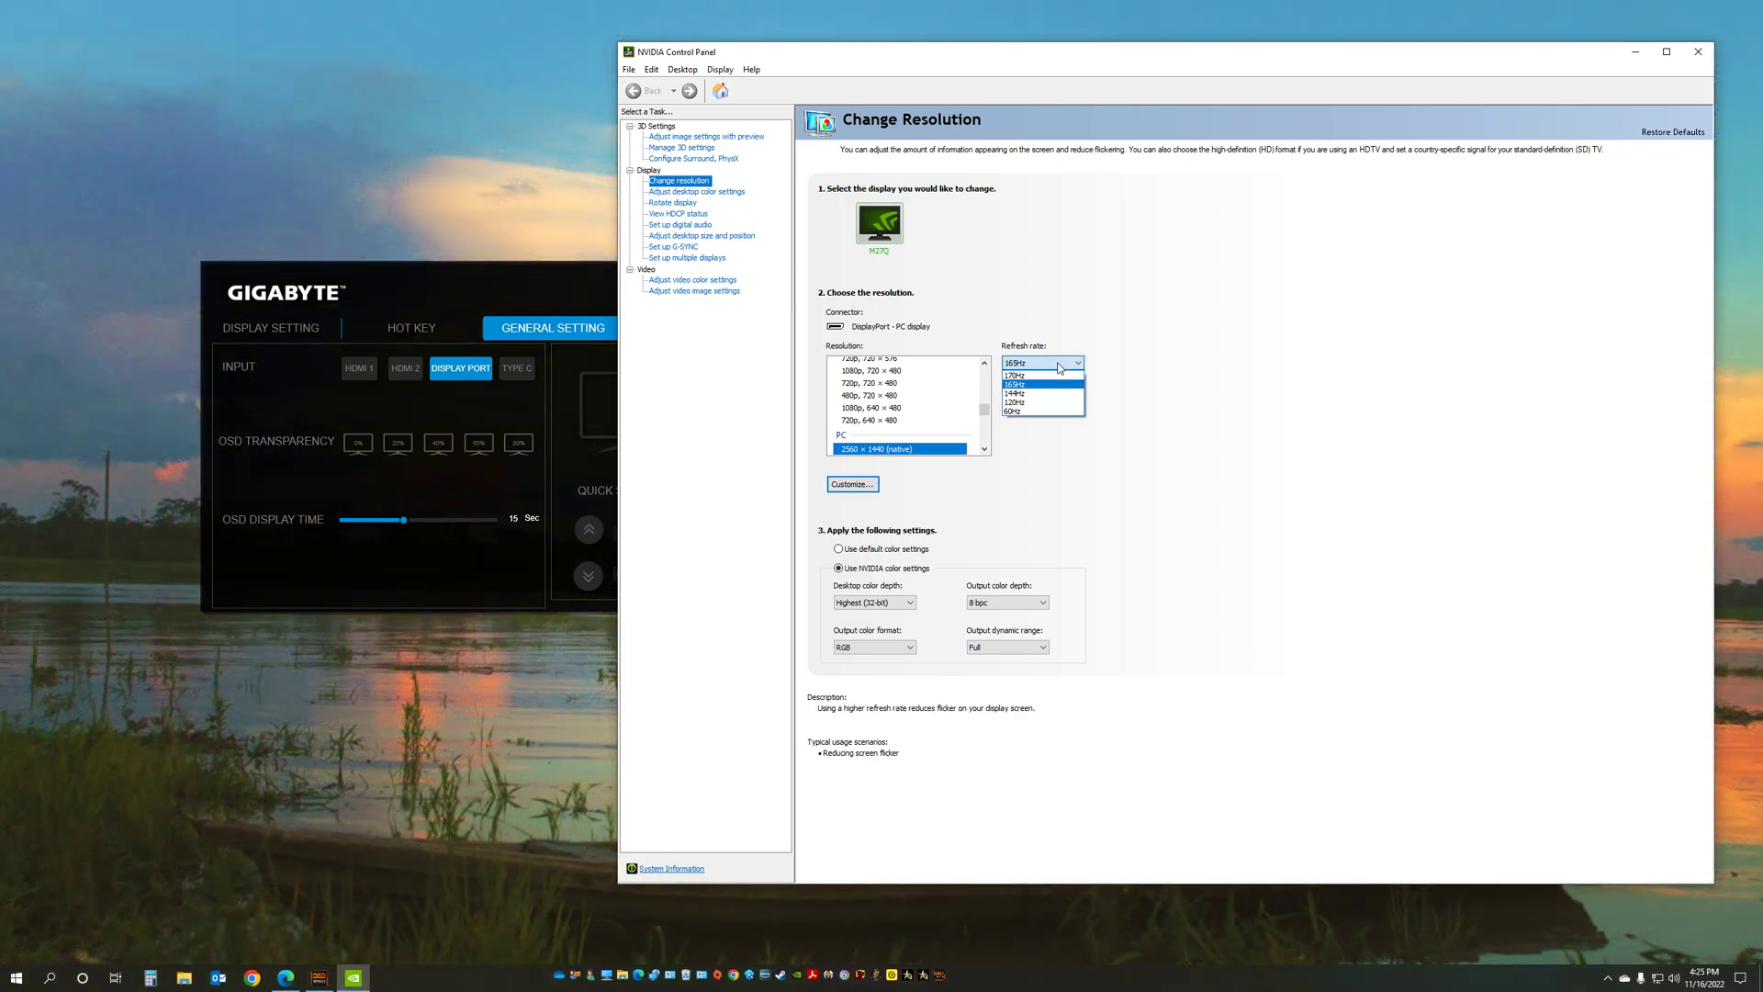
click(1035, 385)
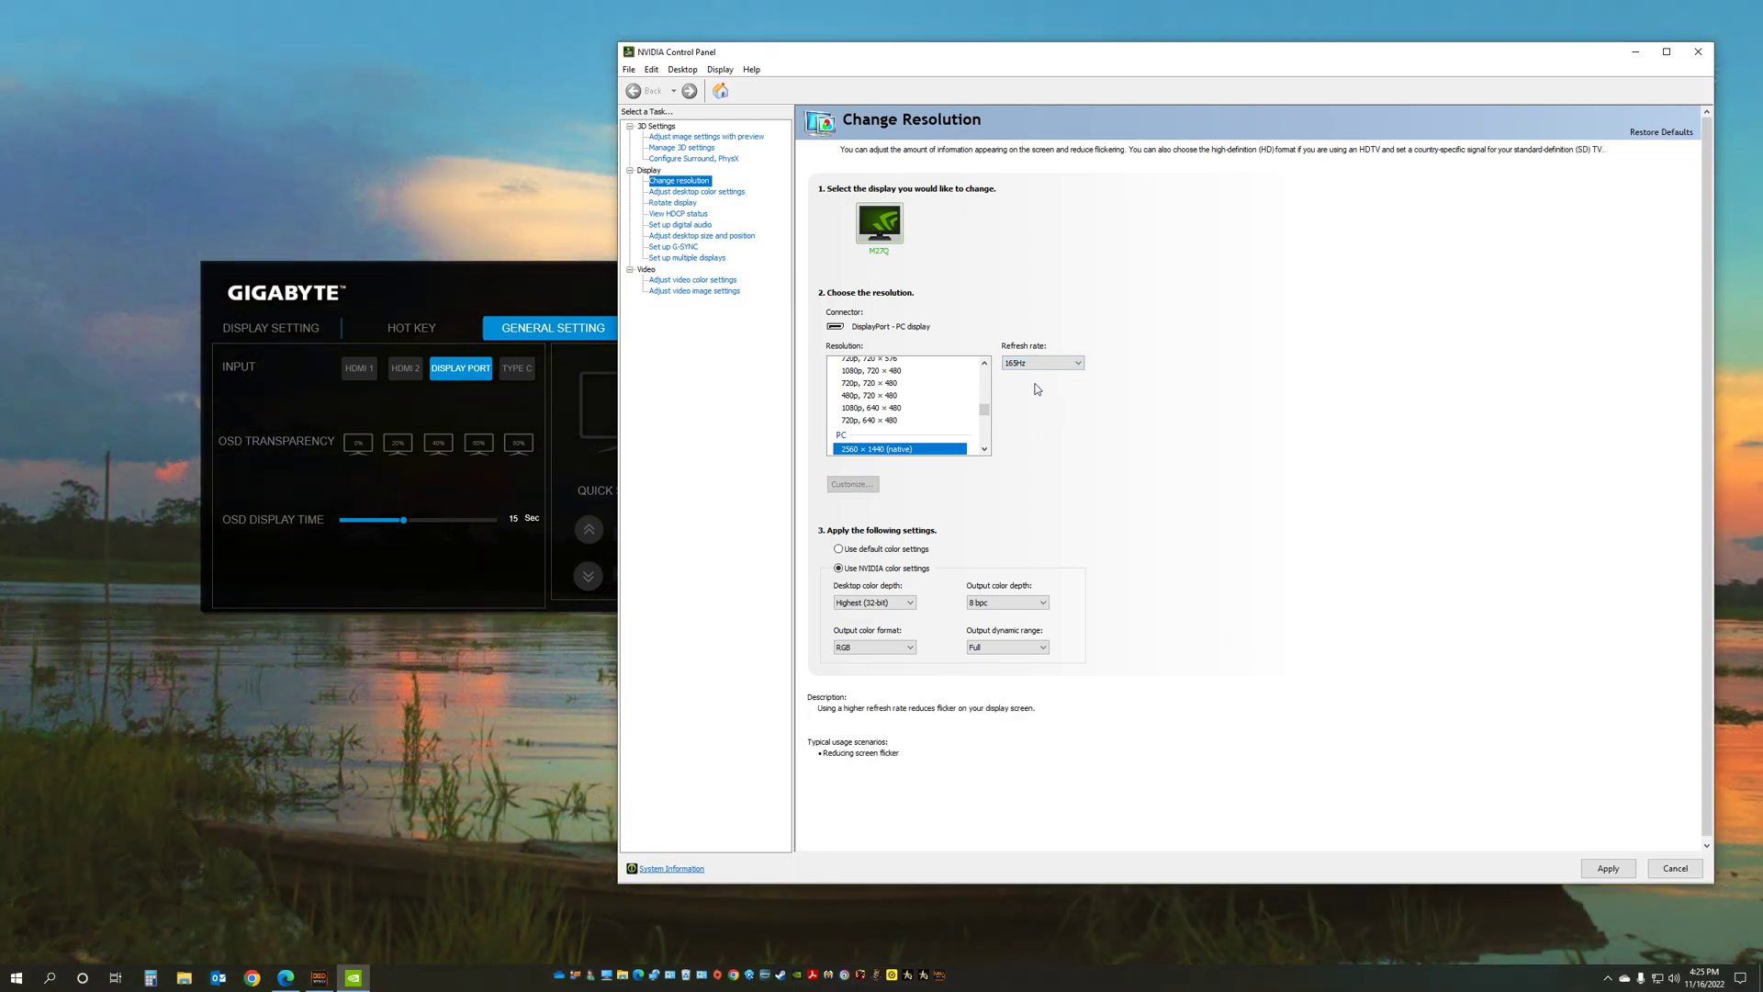
click(1697, 57)
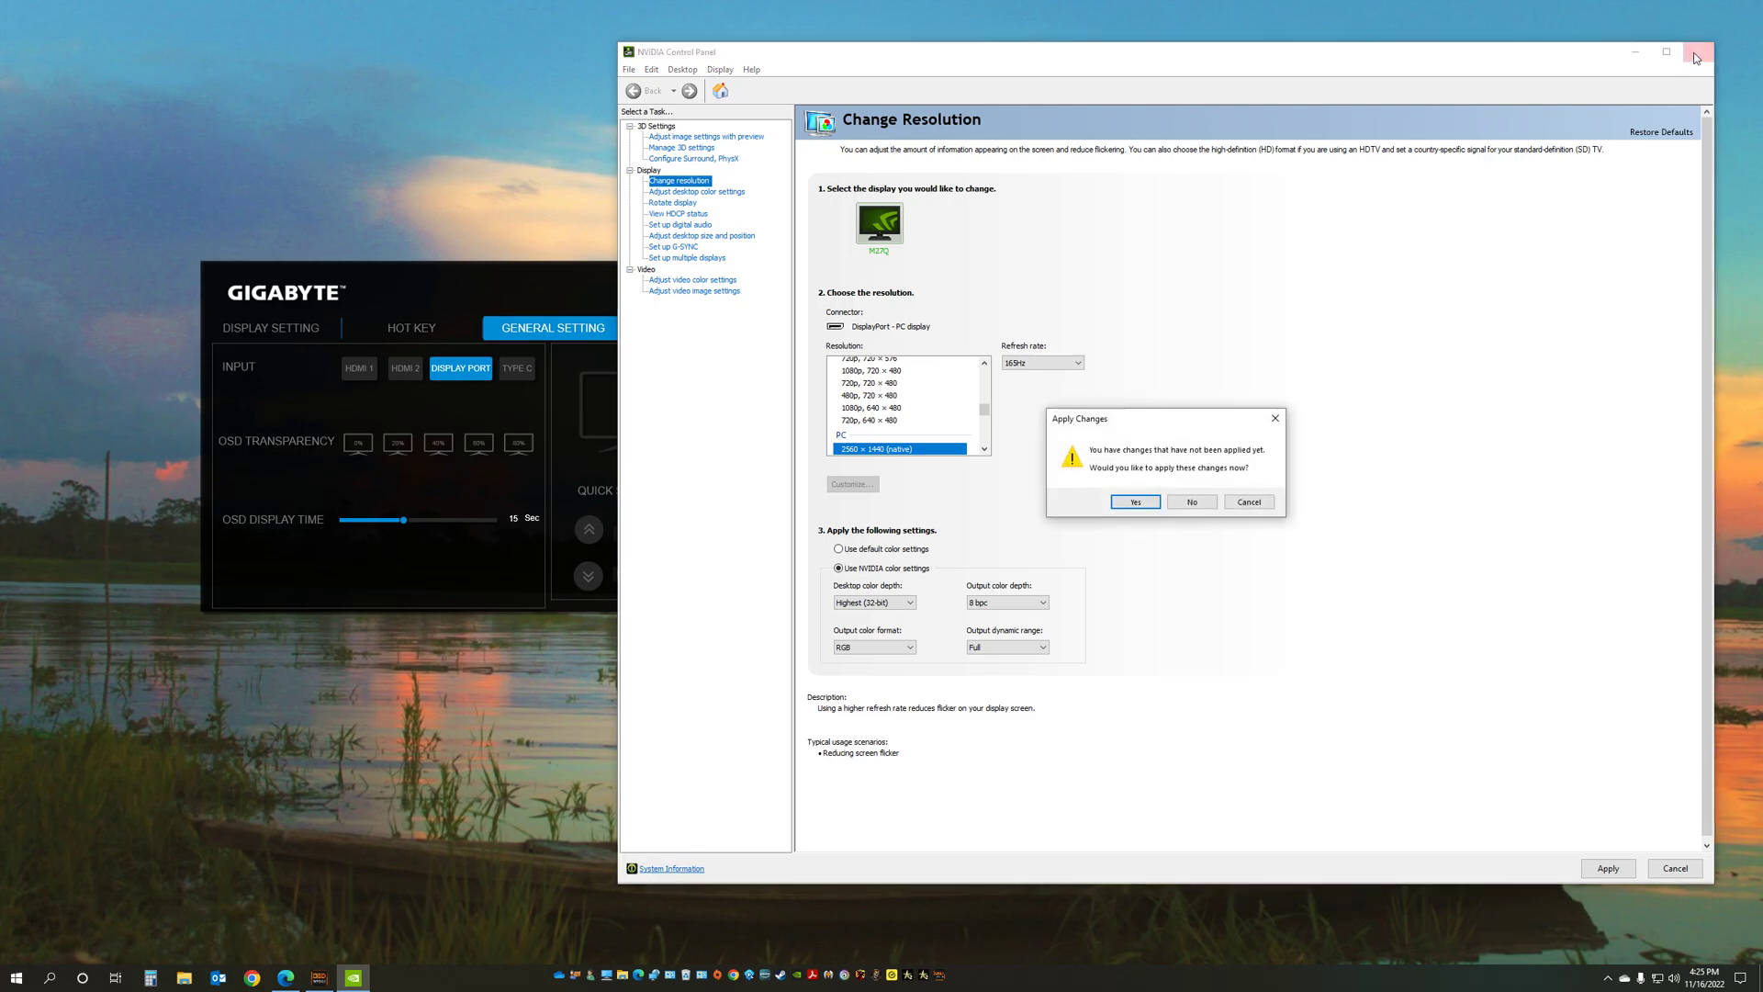
click(1194, 503)
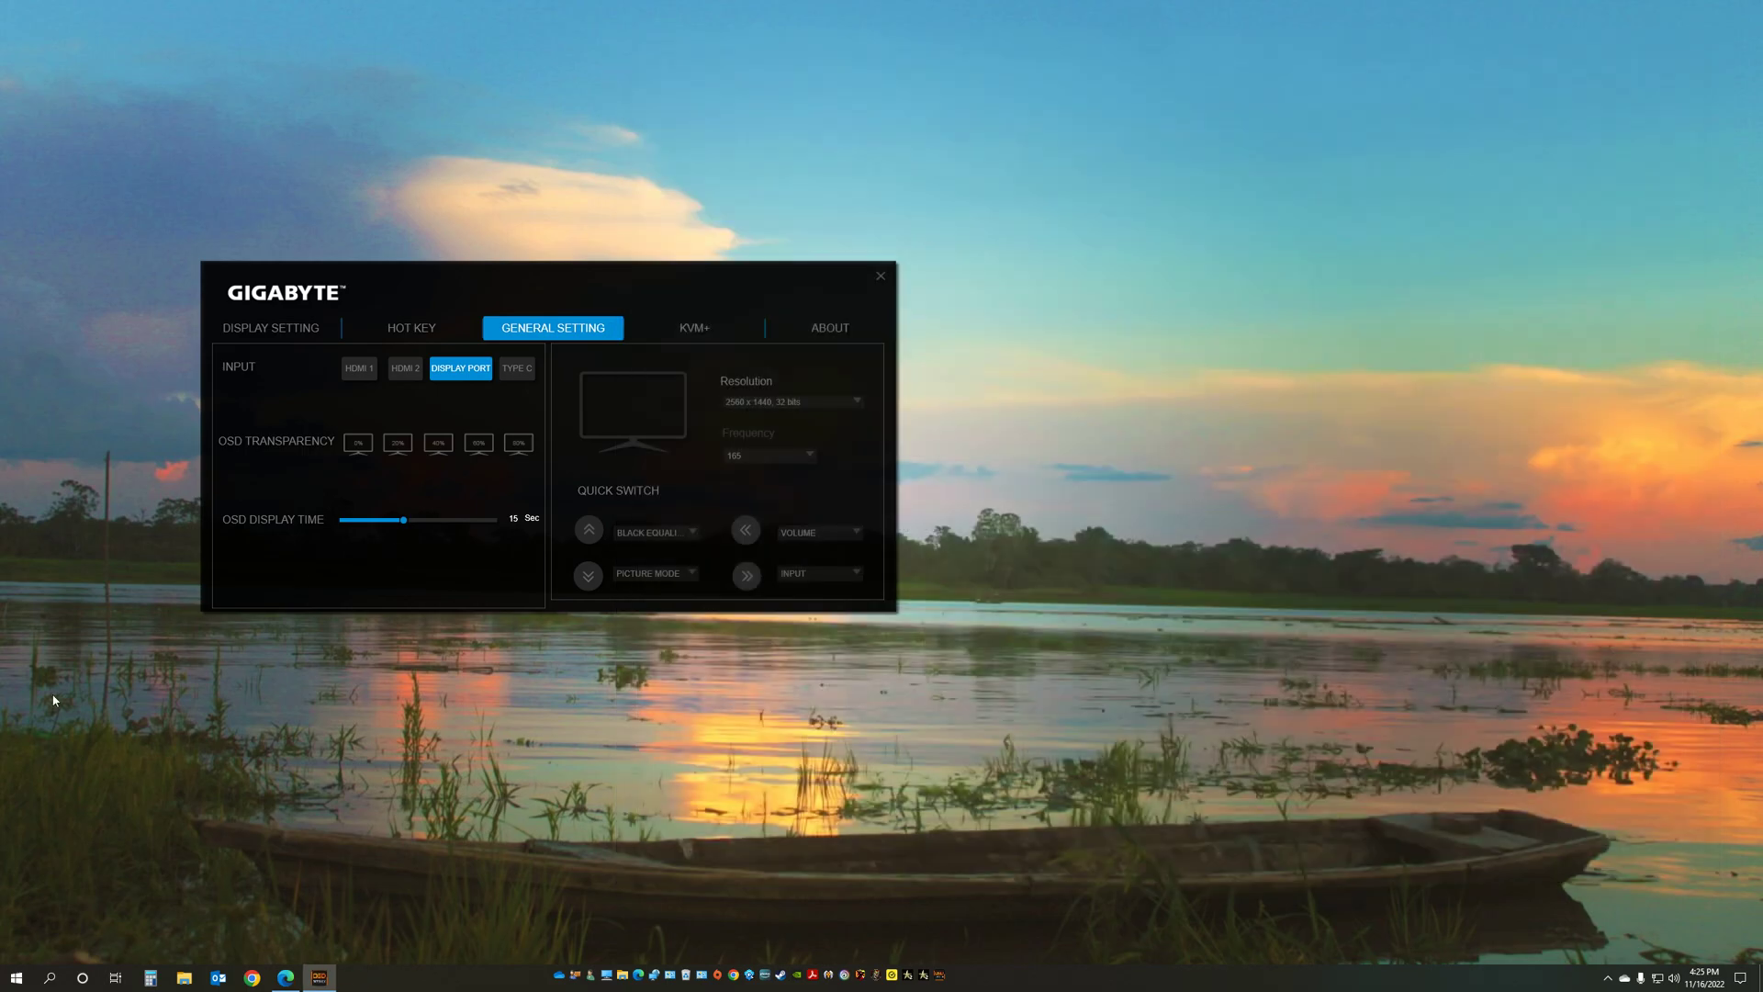
- Select GIGABYTE M27Q under Monitors in Device Manager, placed beside OSD Sidekick's About page showing firmware F07
right_click(16, 977)
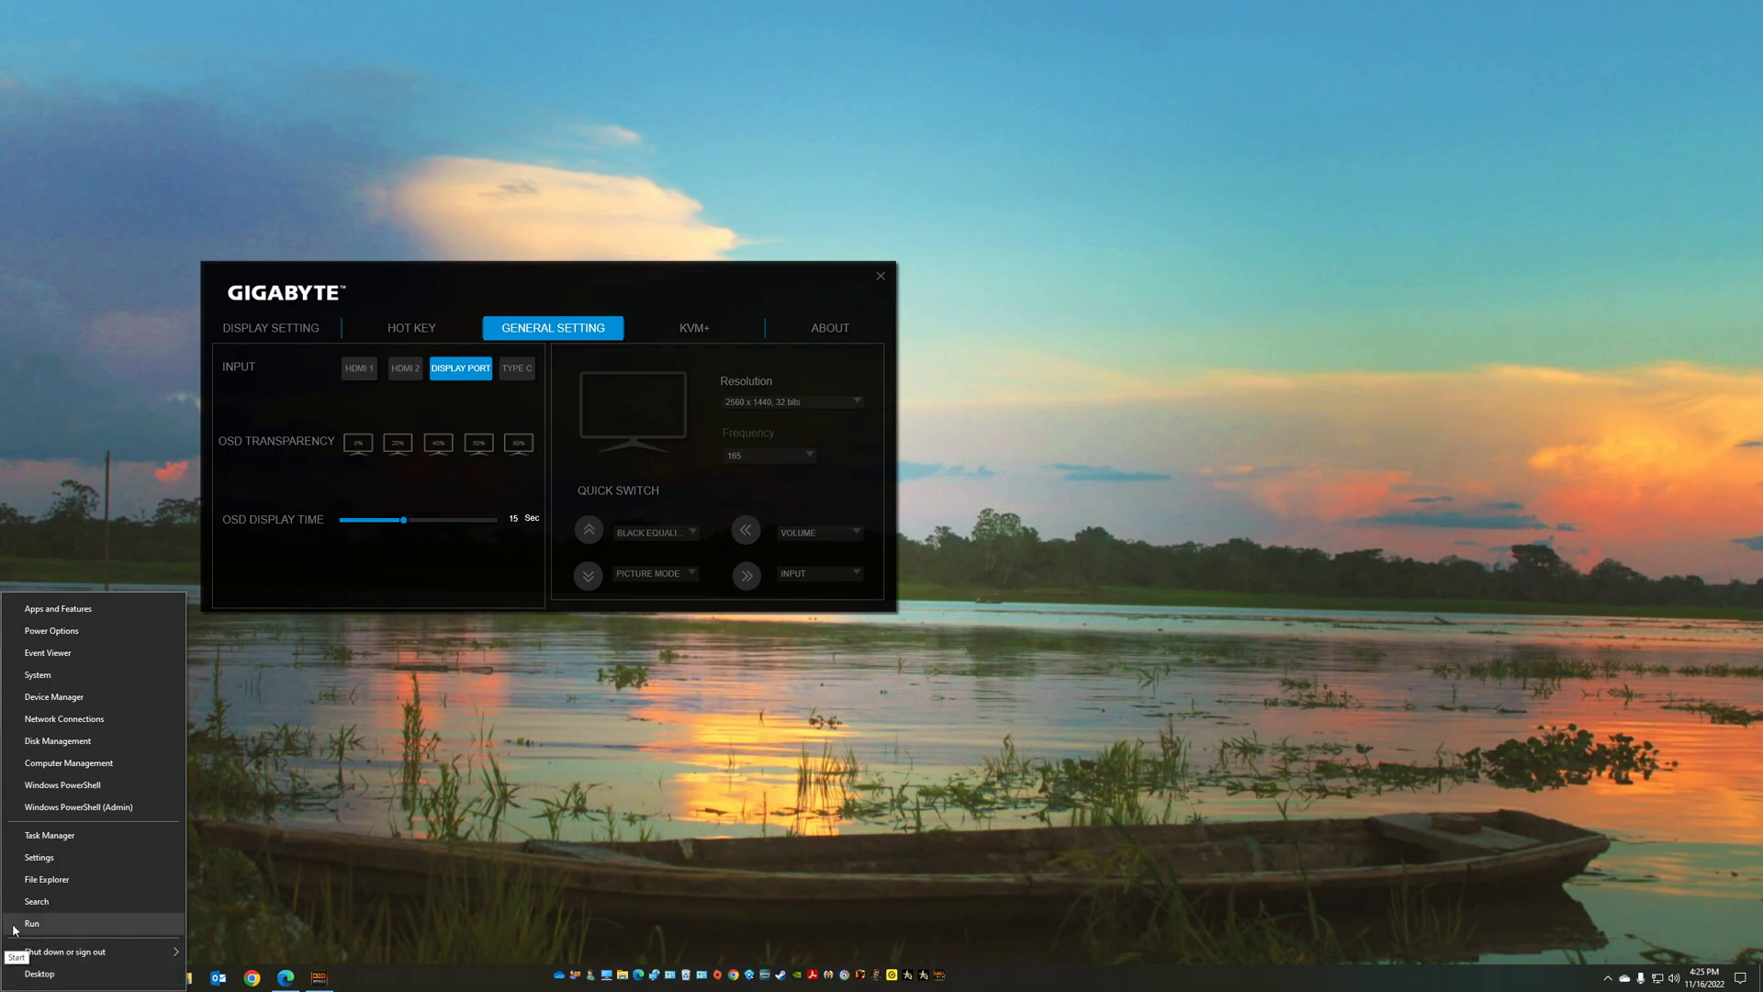
click(42, 696)
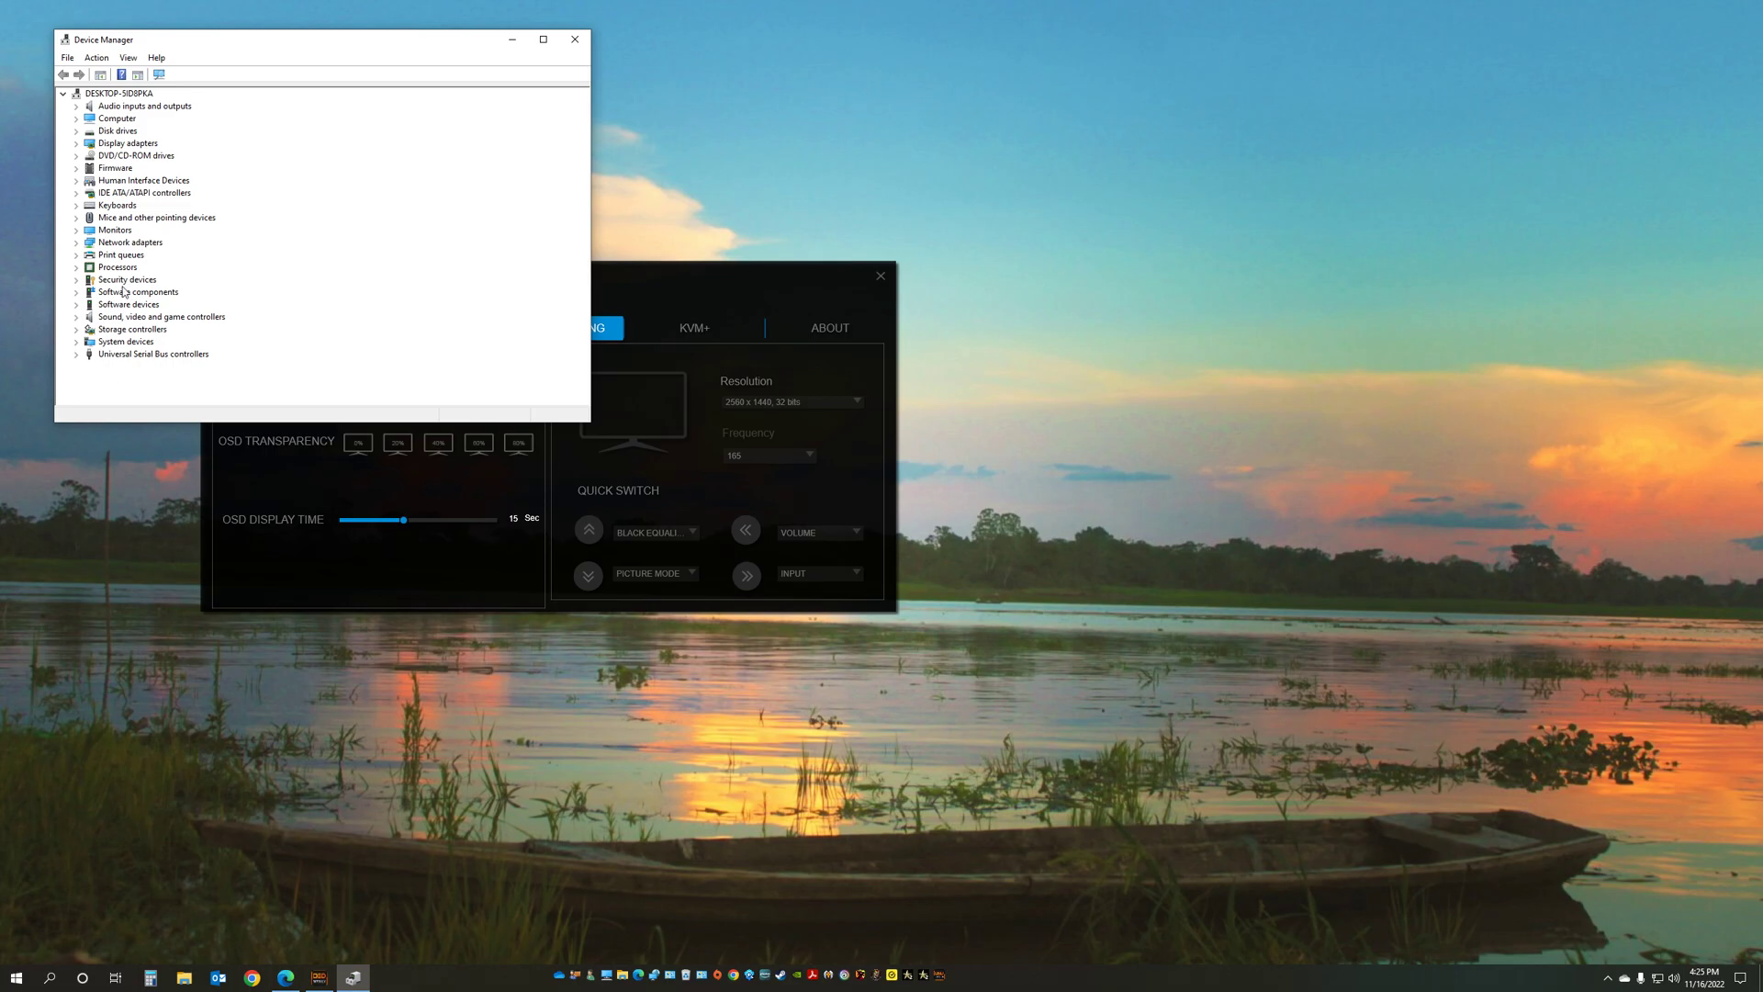
click(78, 231)
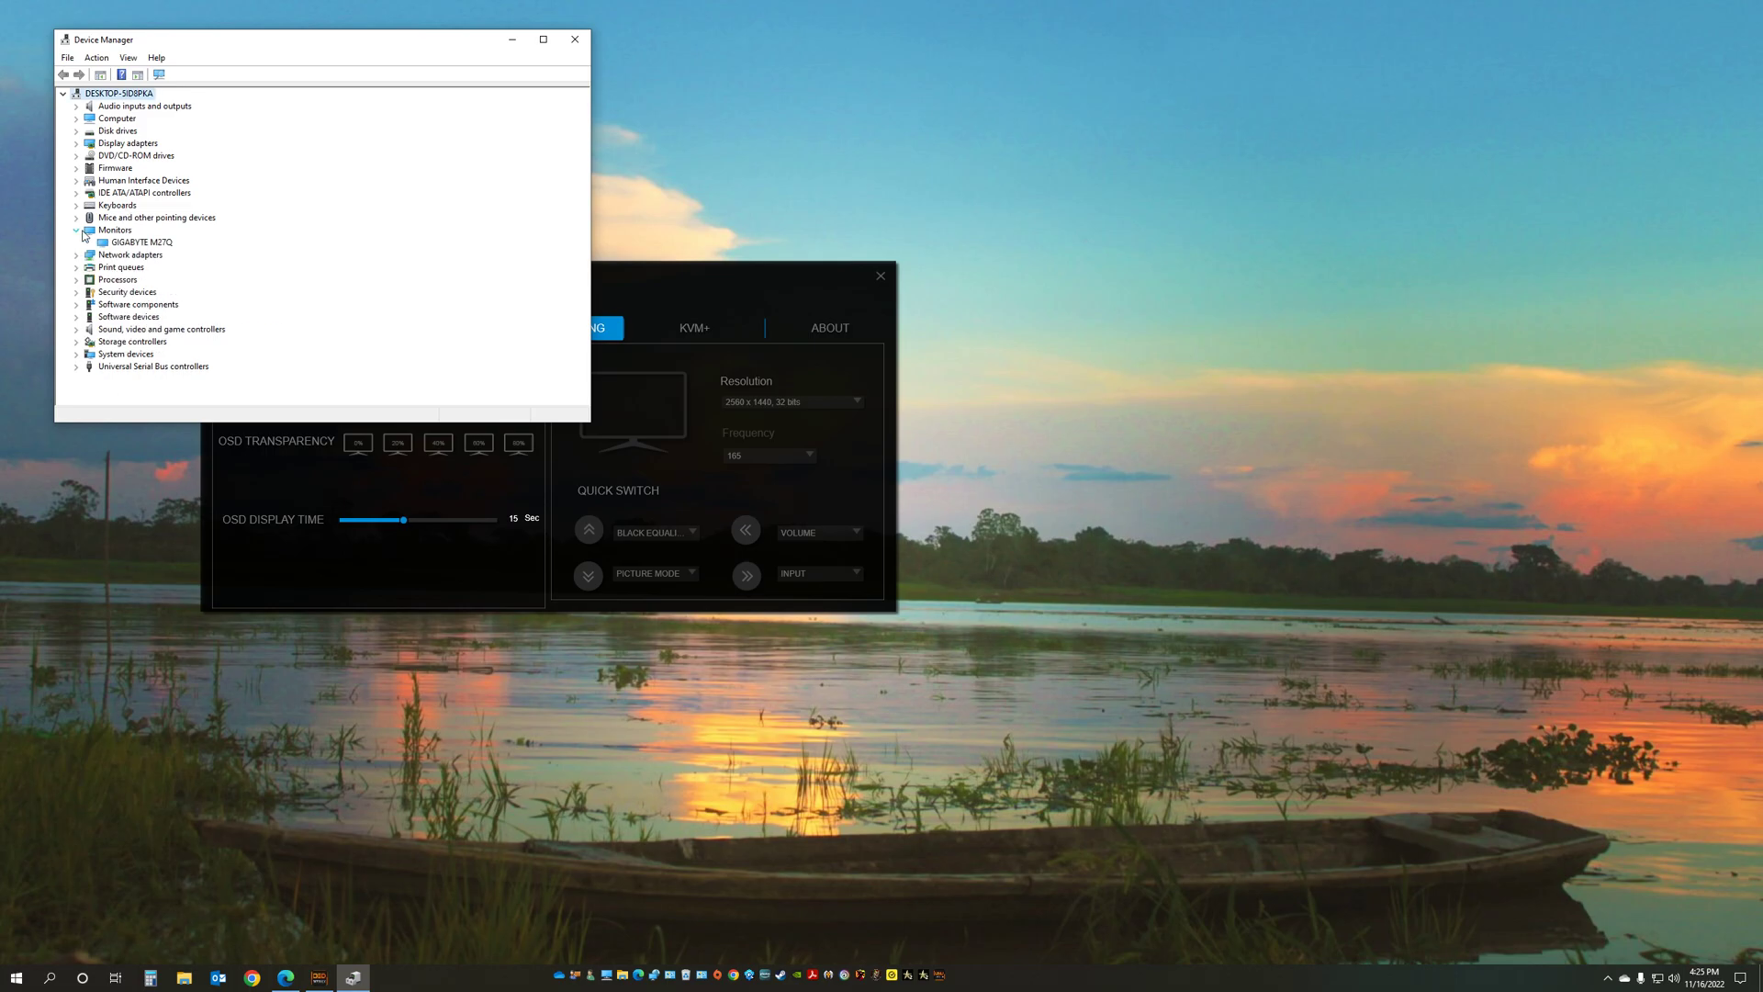
click(147, 243)
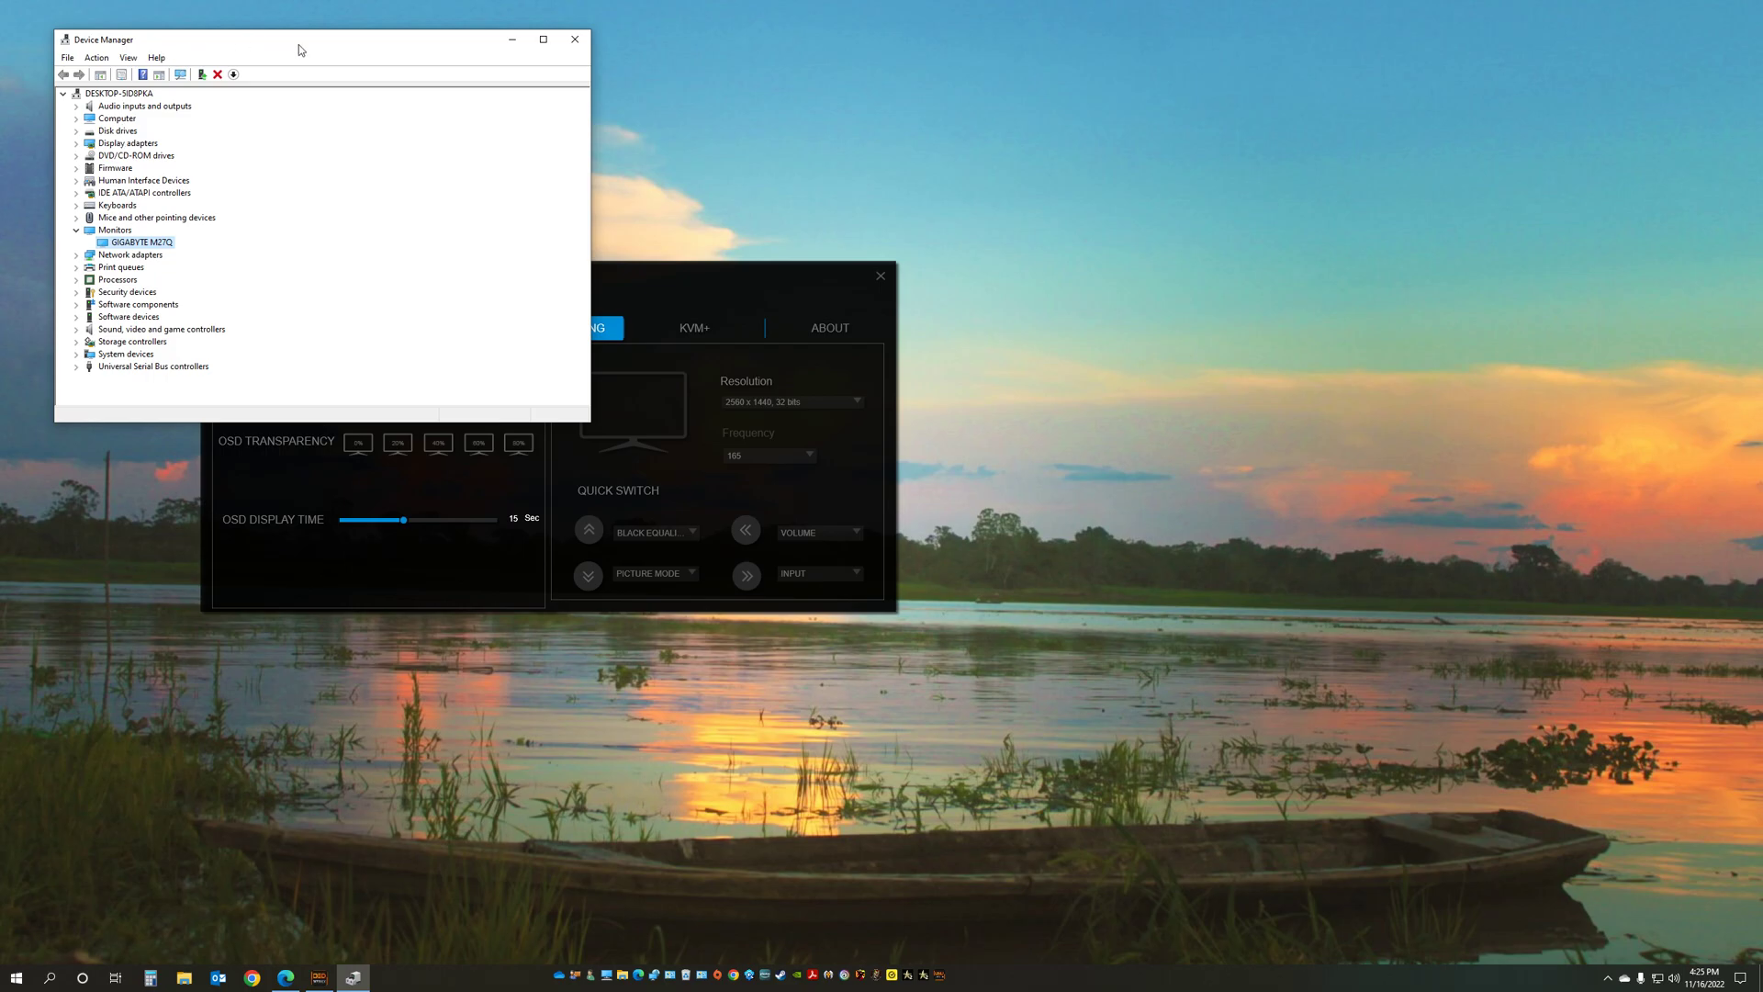
drag(299, 44, 1355, 122)
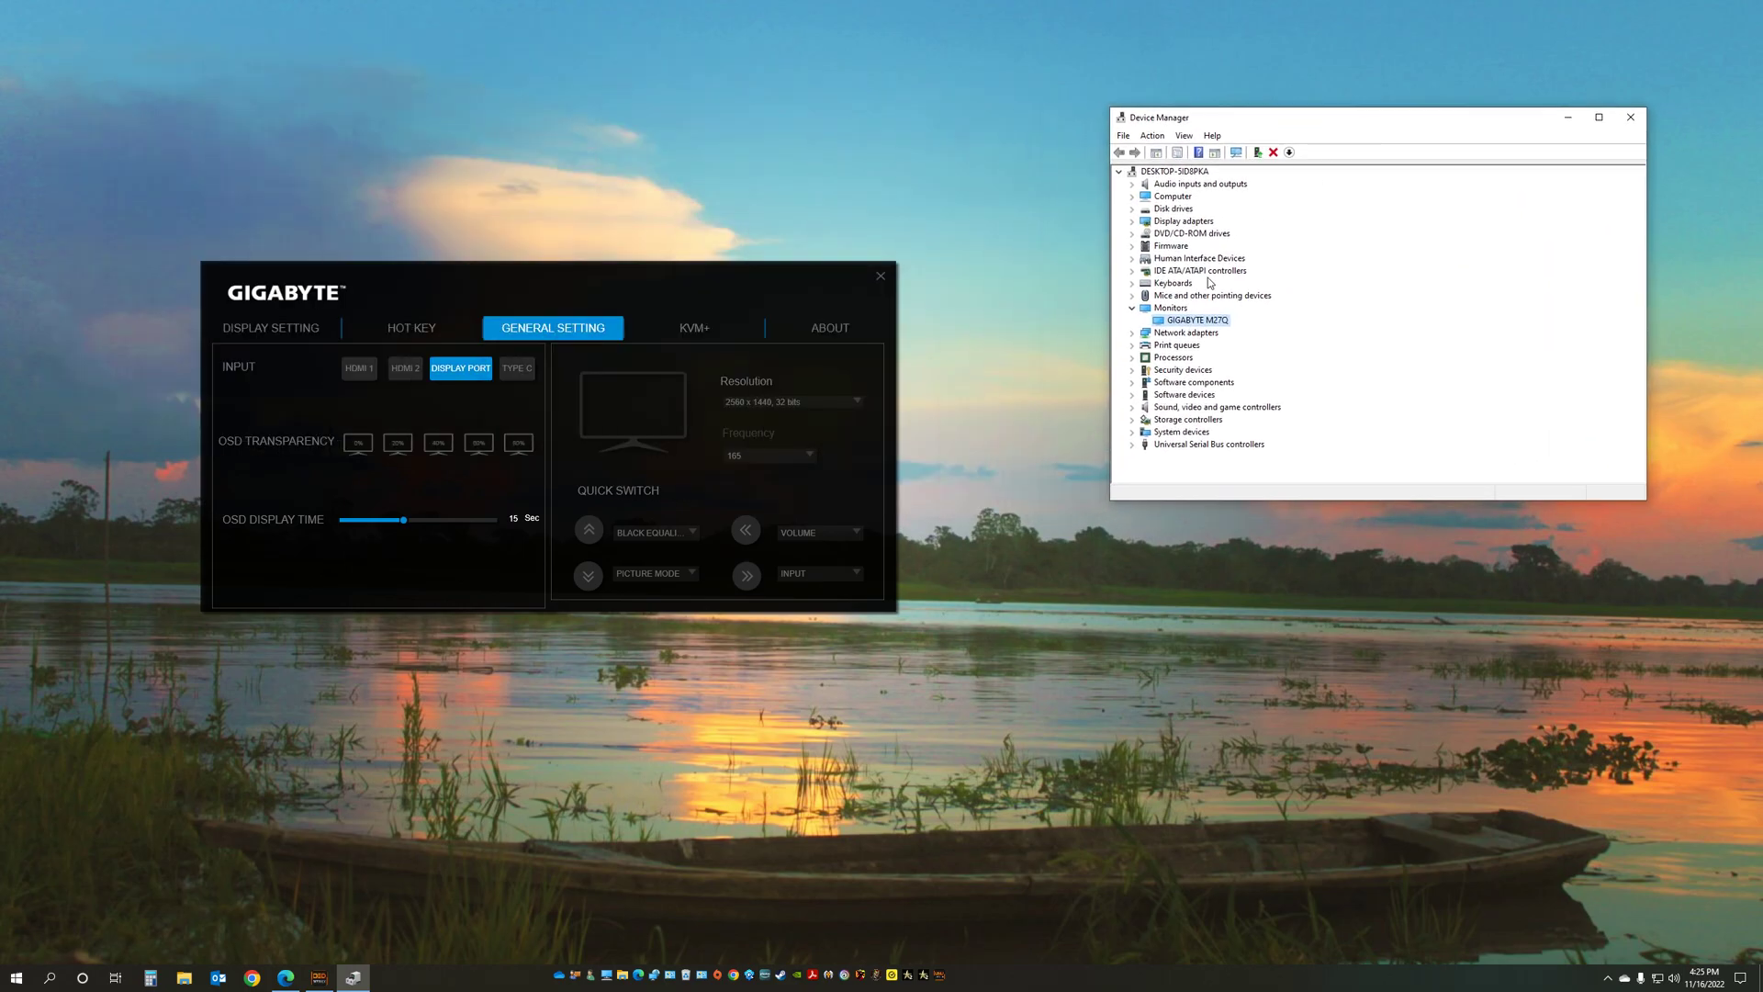
click(835, 333)
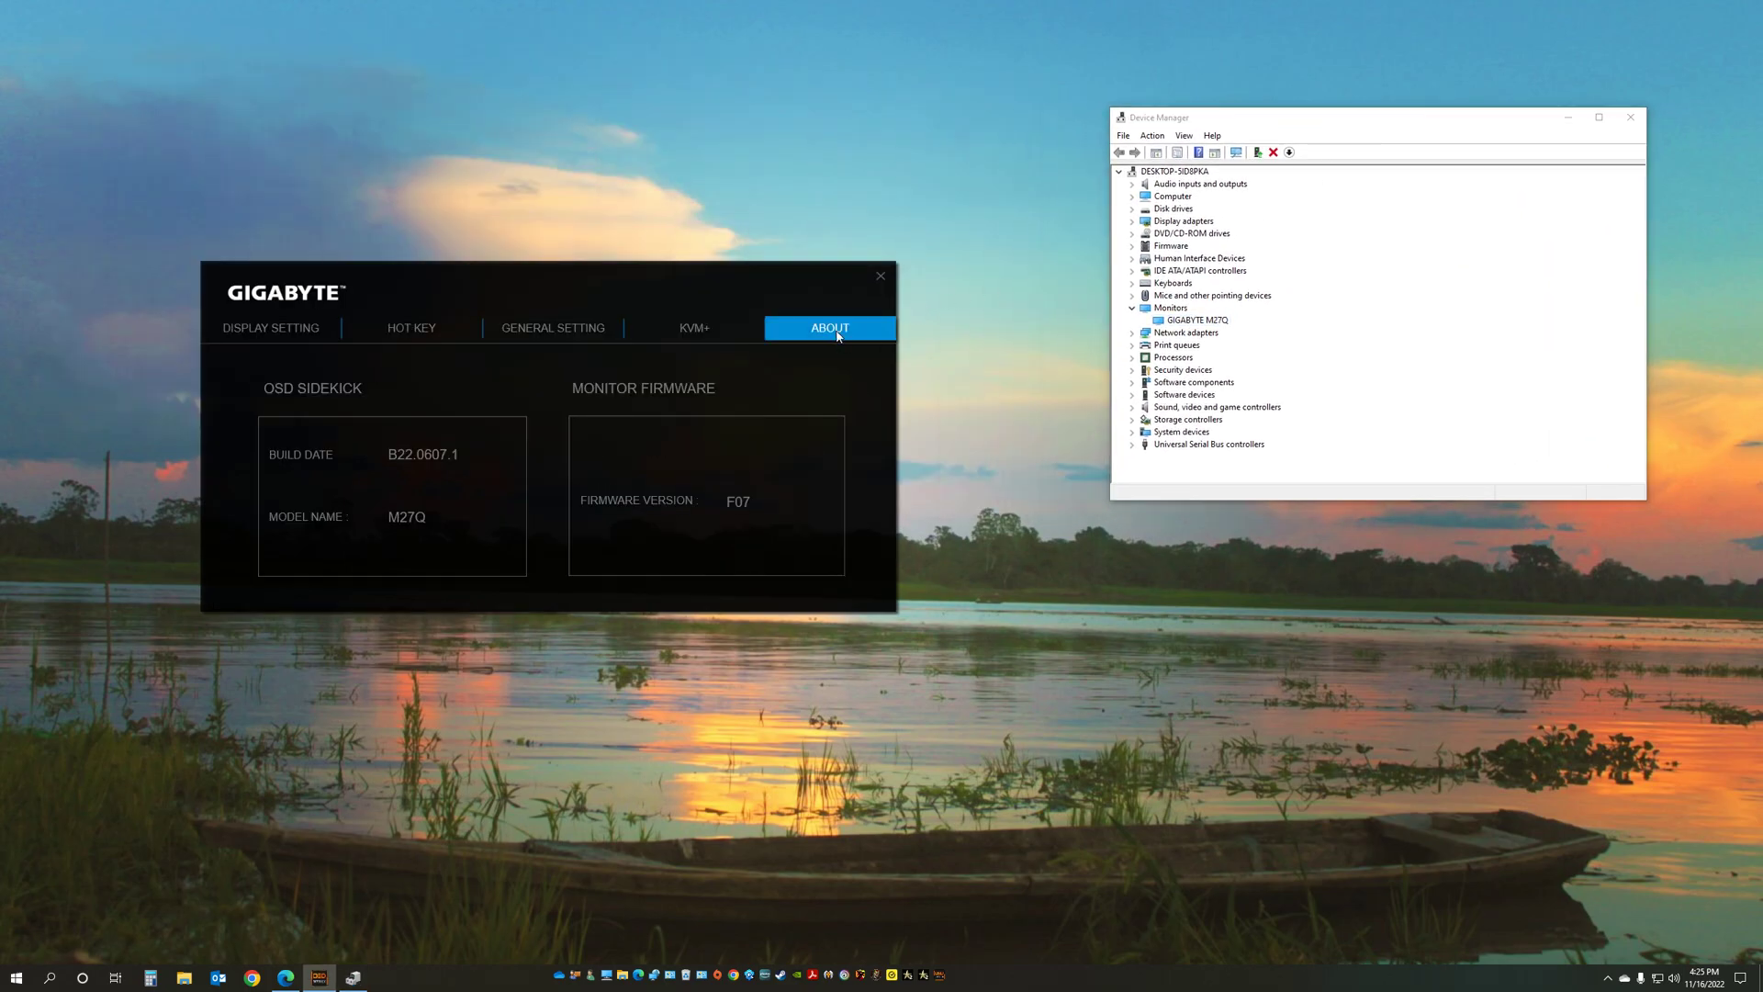